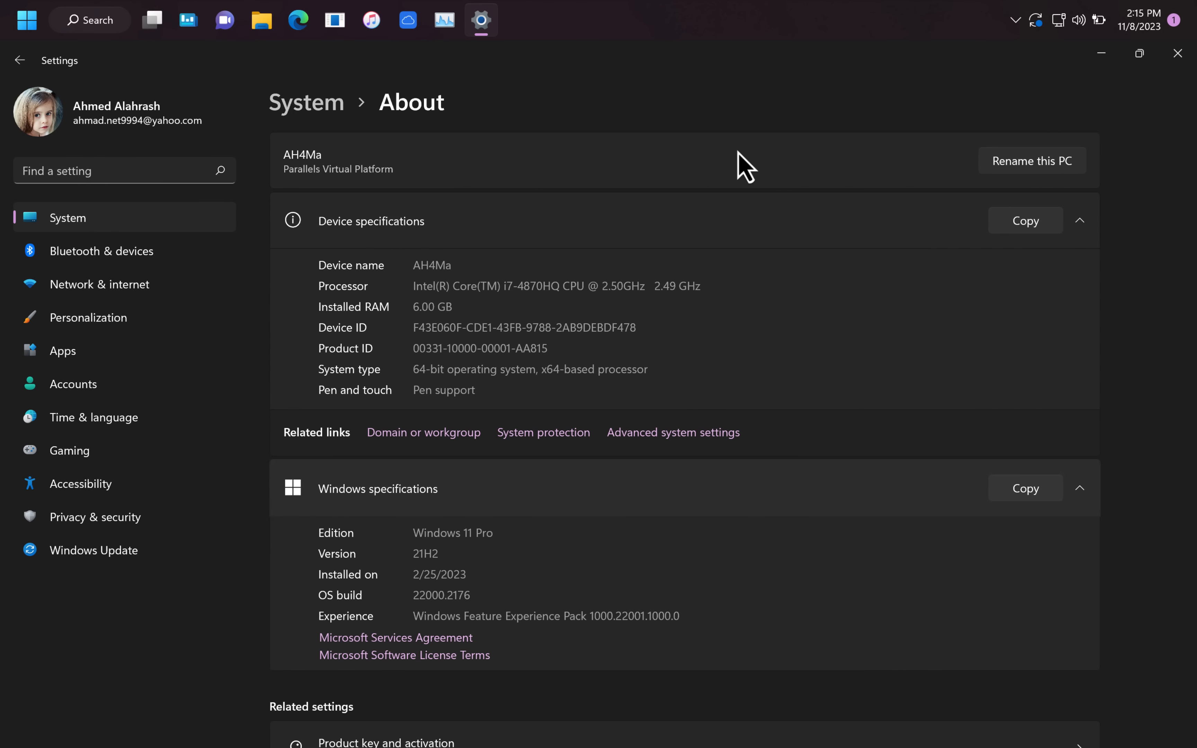
Step: Examine the Windows edition and version on the About pages of the Windows 11 and Windows 10 virtual machines
click(625, 224)
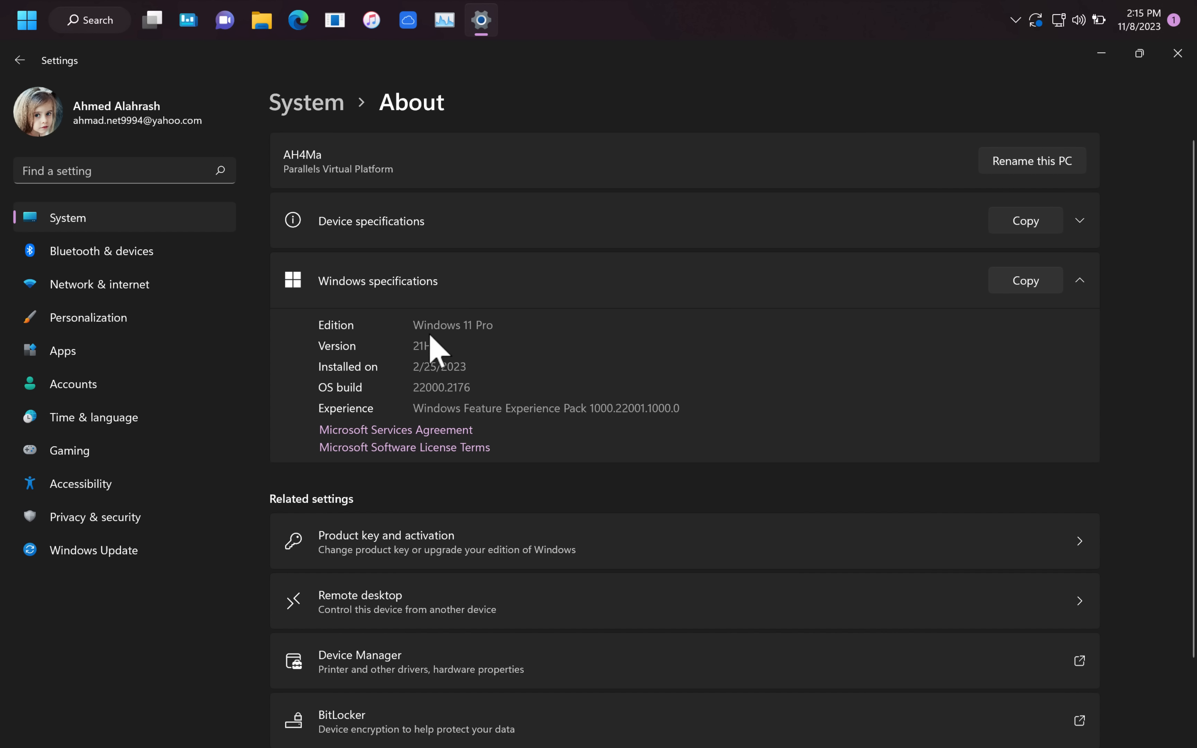
drag(500, 322, 399, 322)
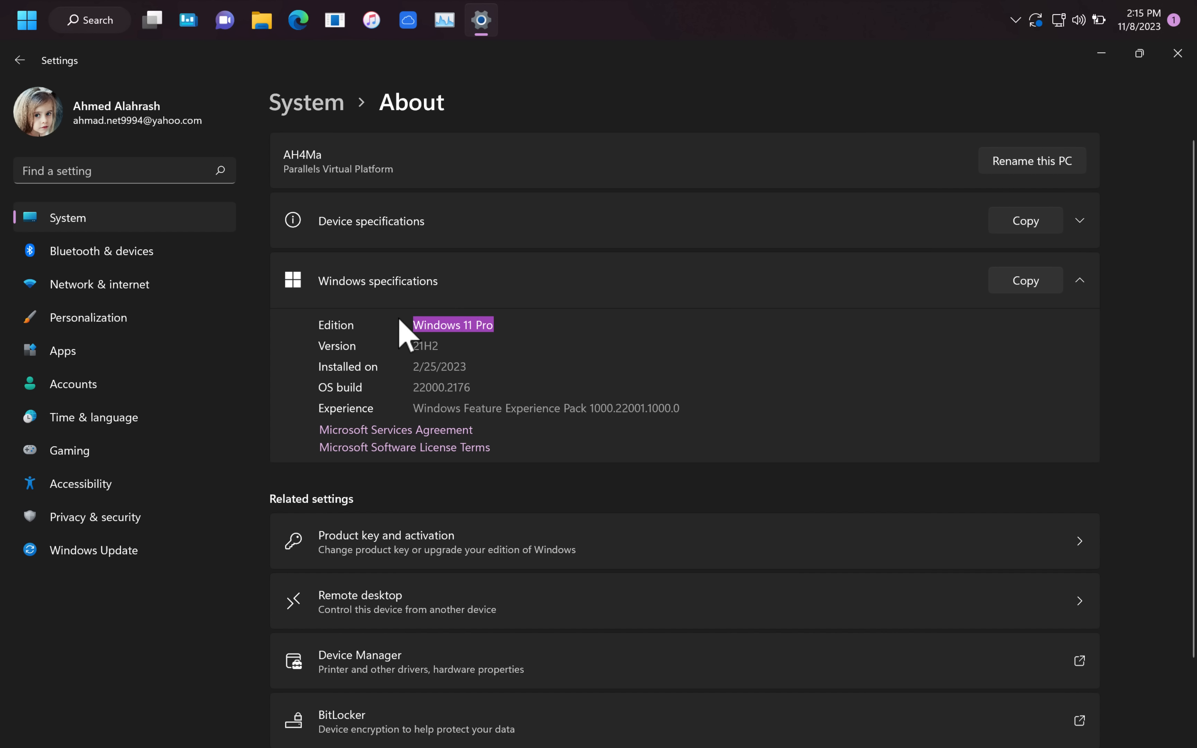
click(453, 331)
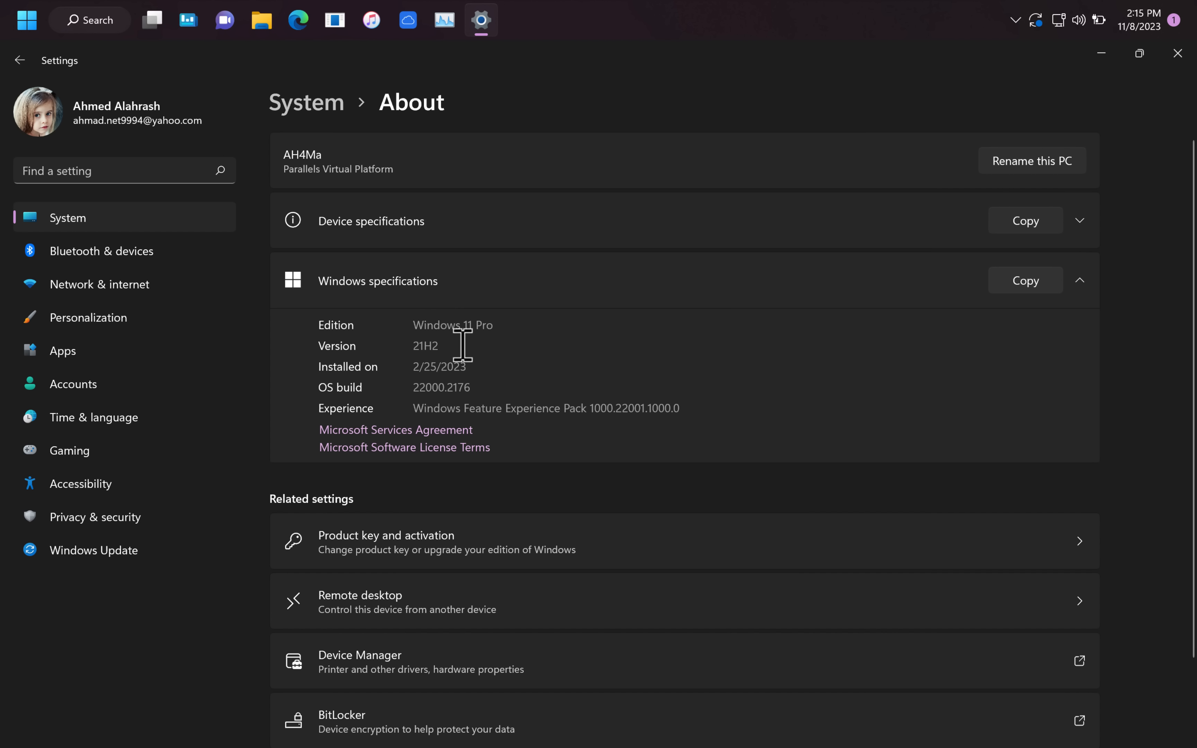
key(ctrl+Right)
scroll(513, 432, down, 3)
scroll(513, 432, down, 3)
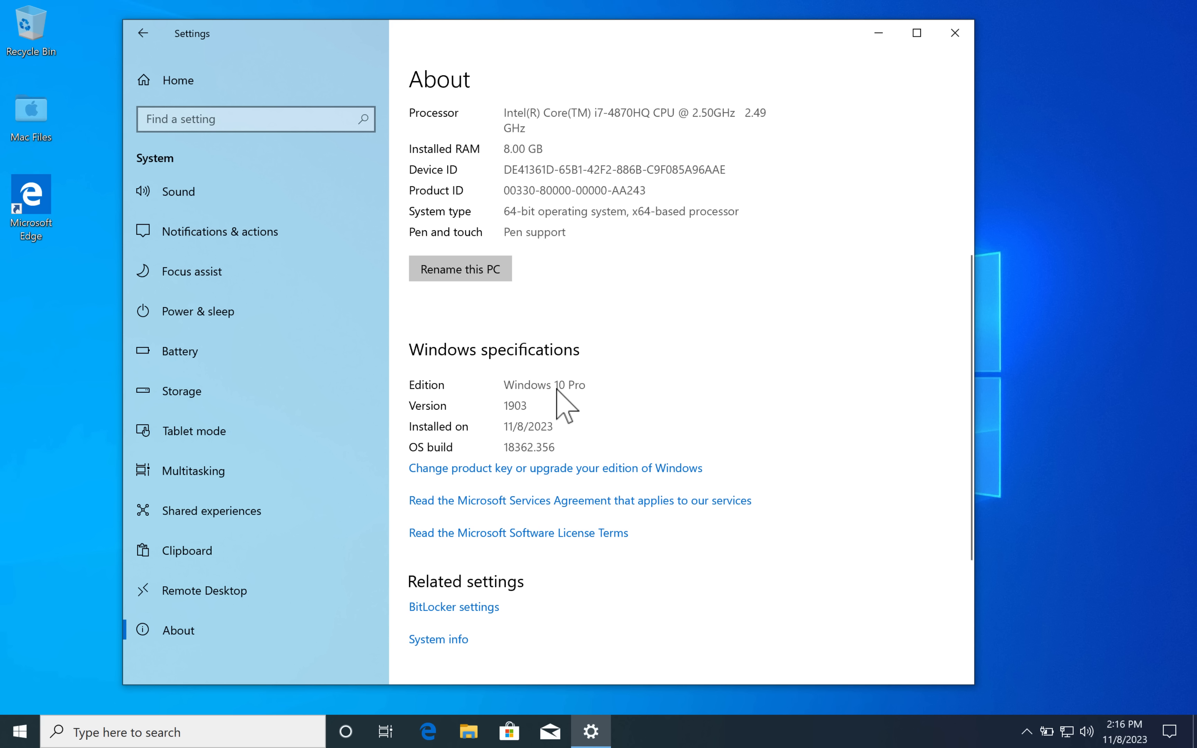
scroll(557, 391, down, 1)
key(ctrl+Left)
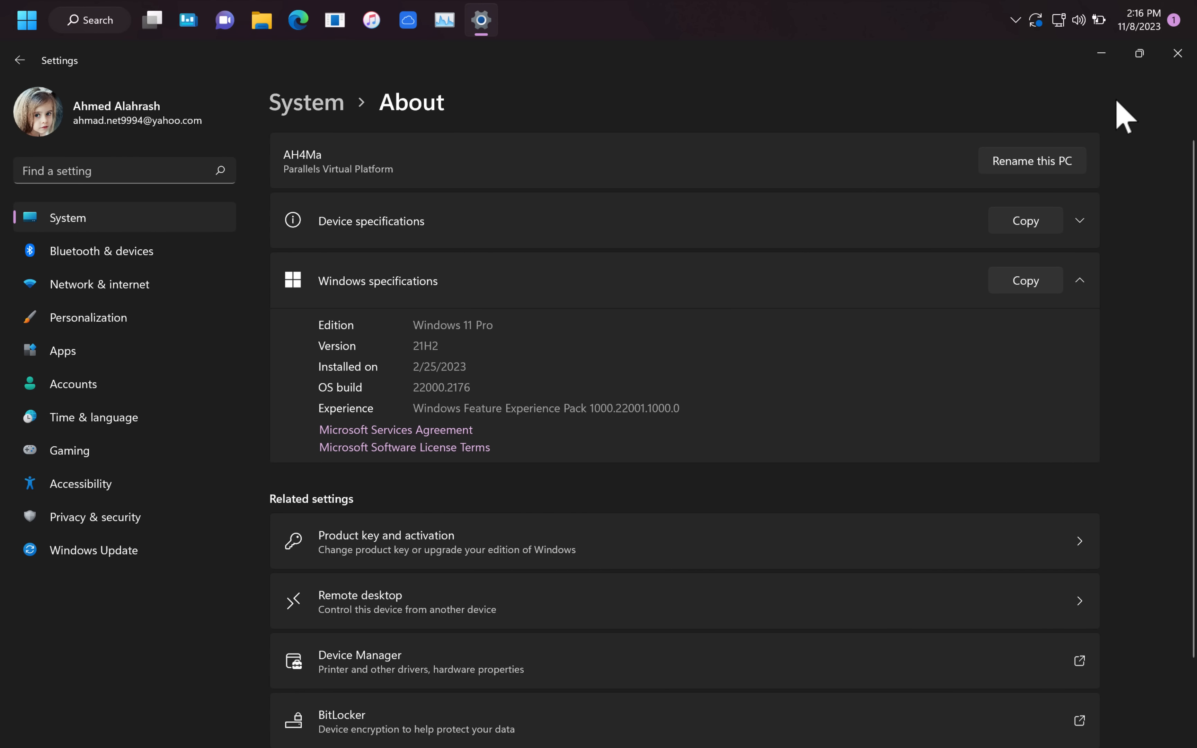
key(ctrl+Right)
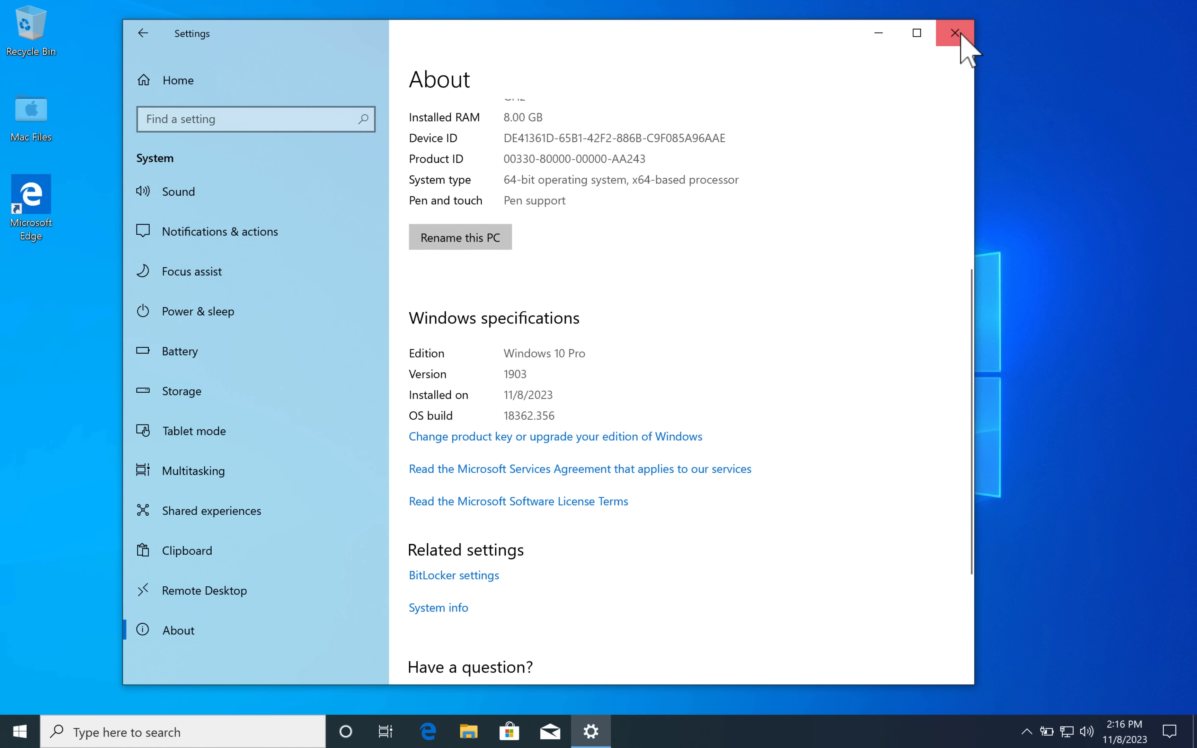
Step: Close the Settings windows in both Windows virtual machines and return to the Windows 10 desktop
click(955, 32)
right_click(557, 364)
click(603, 408)
key(ctrl+Left)
key(ctrl+Right)
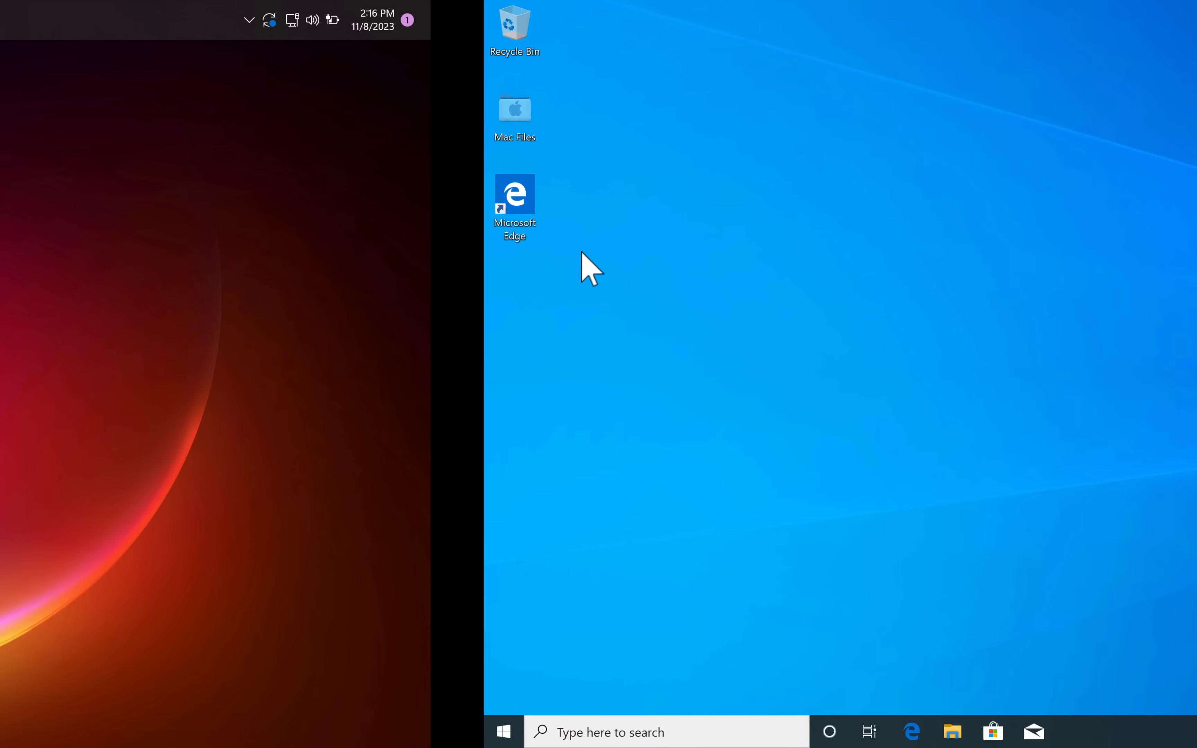
Step: Open the Start menus of the Windows 10 and Windows 11 virtual machines to compare them
click(10, 727)
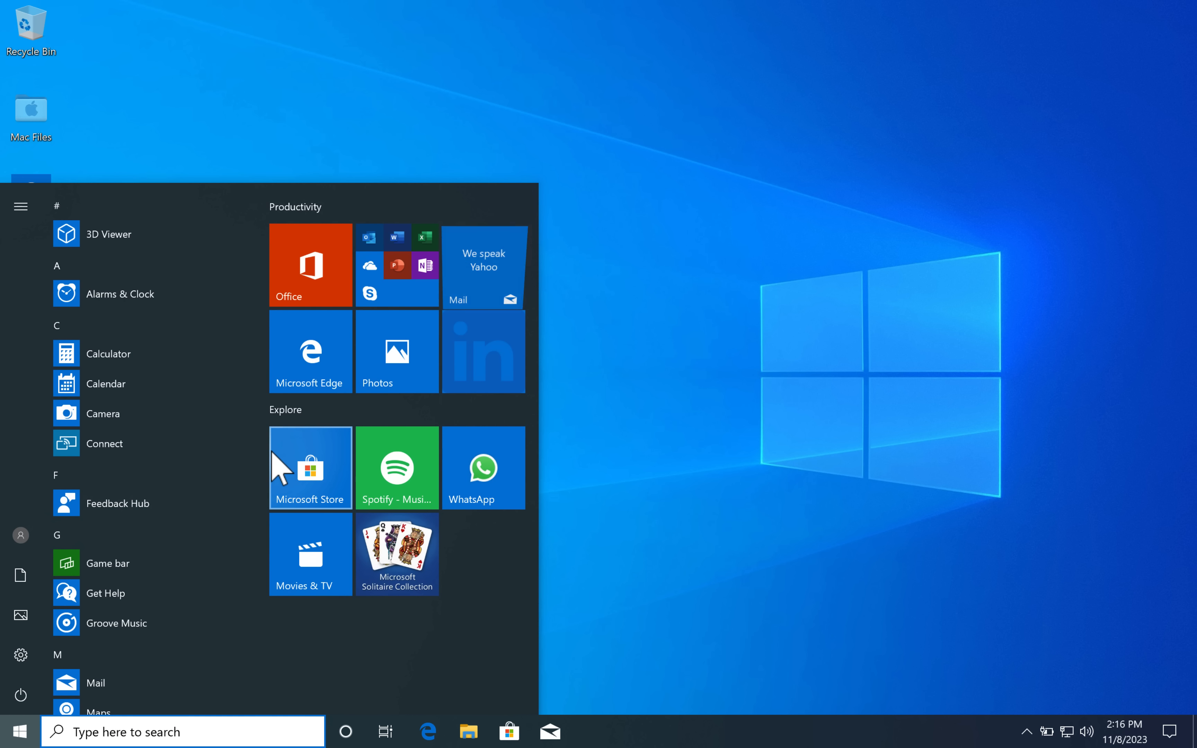
key(ctrl+Left)
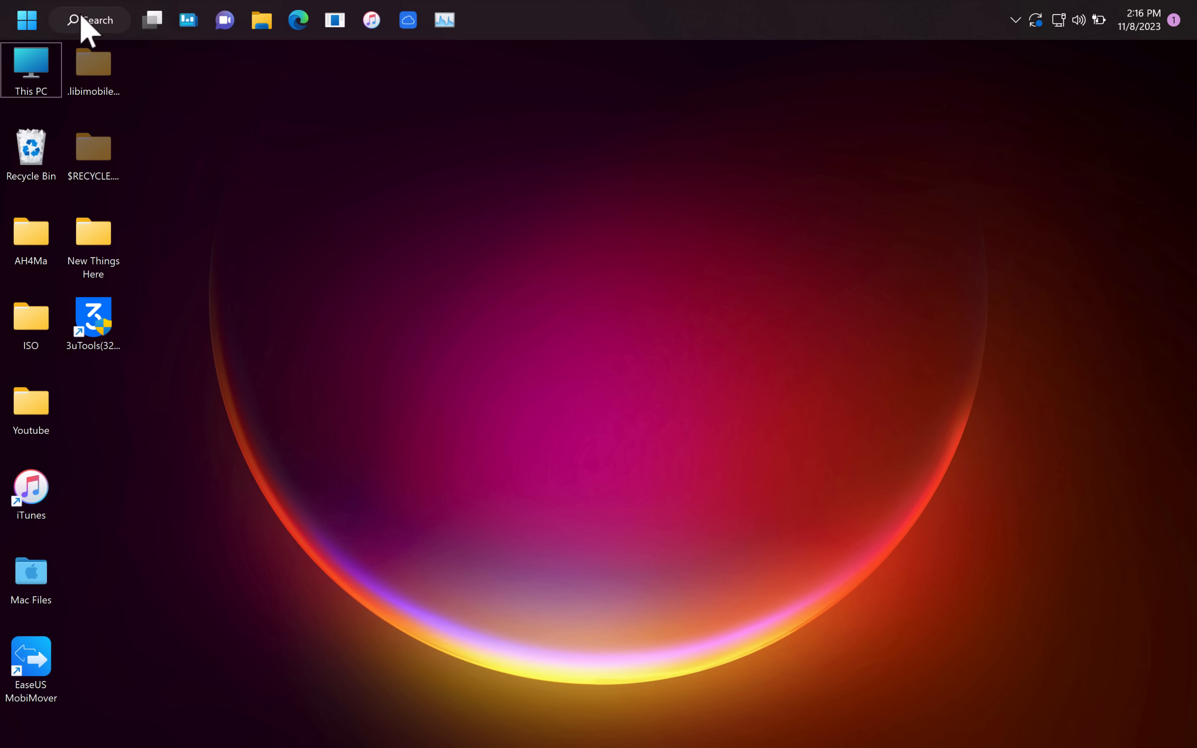
click(26, 20)
key(ctrl+Right)
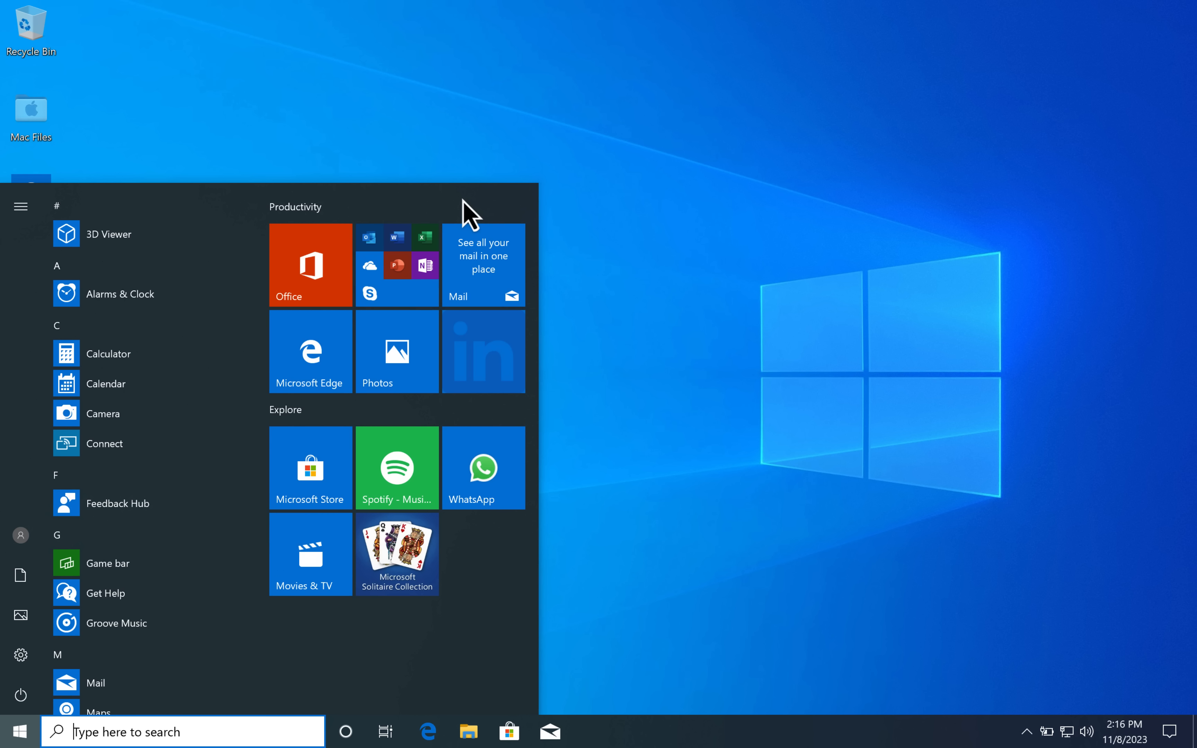
Step: Open the Microsoft Store in both virtual machines and look through the Windows 11 store's home page
click(313, 465)
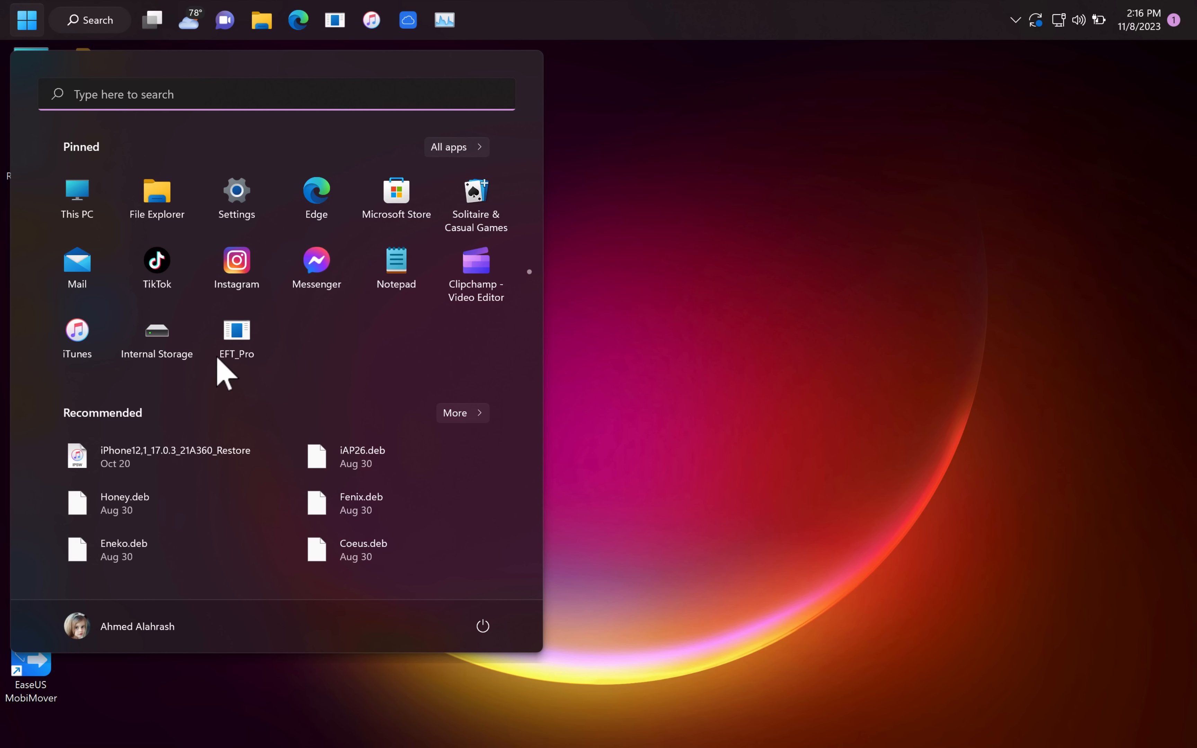
click(390, 209)
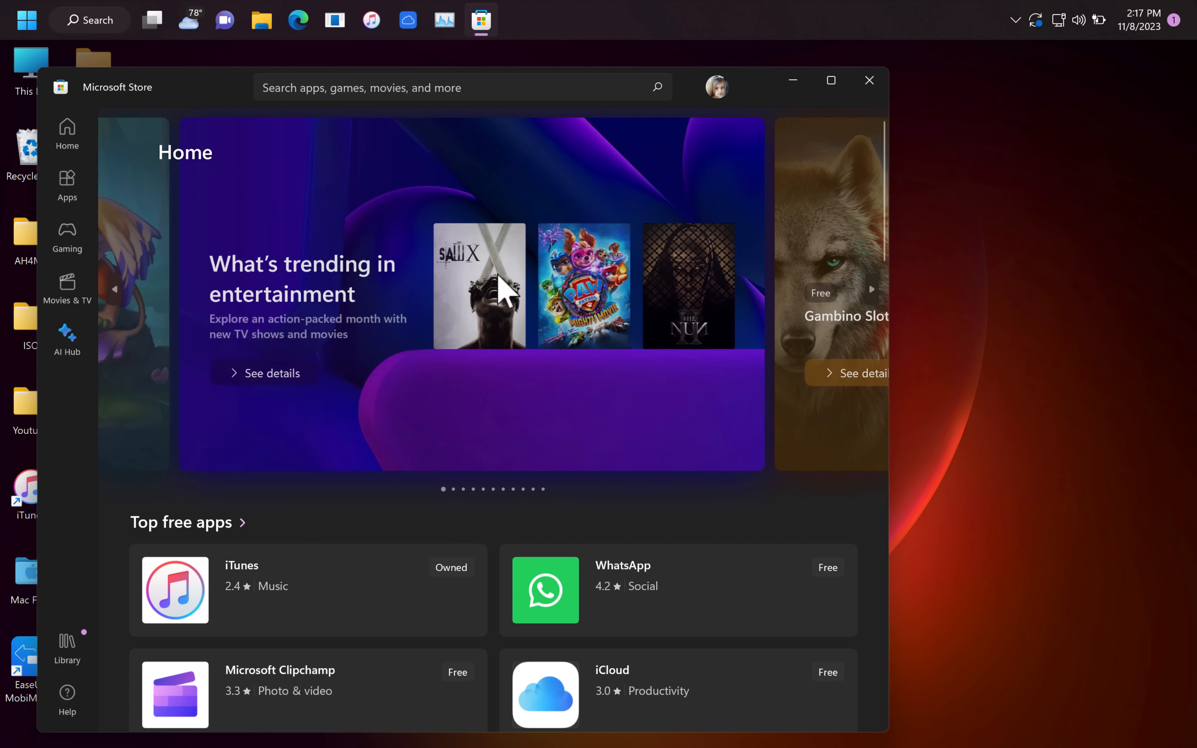
scroll(488, 534, down, 10)
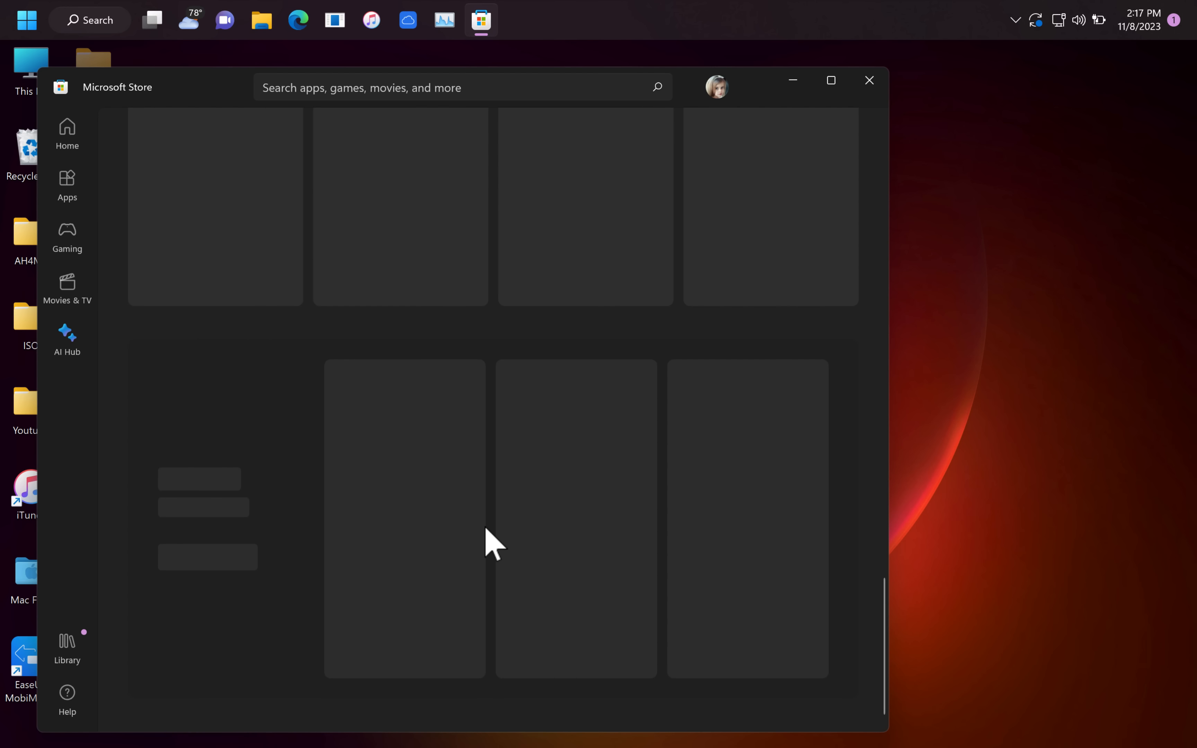
scroll(488, 544, up, 10)
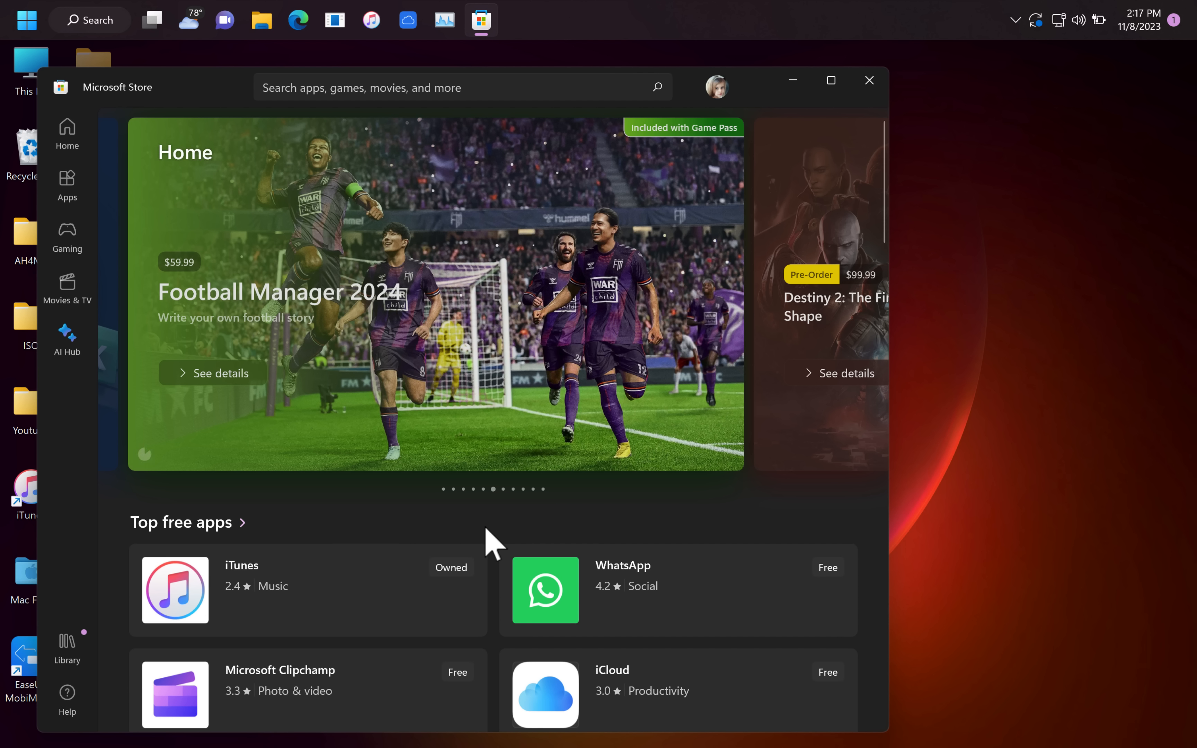
drag(885, 232, 850, 440)
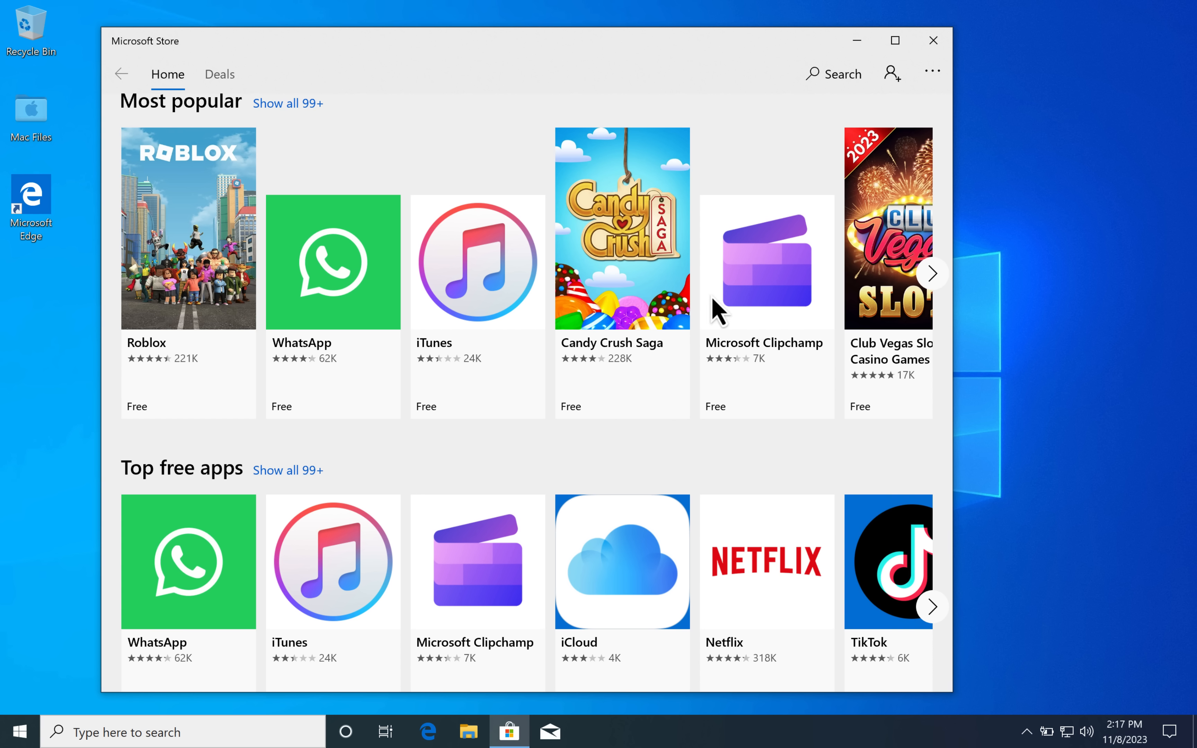
Step: Look through the Windows 10 store's home page, close the store in both virtual machines and return to the Mac desktop
scroll(693, 450, down, 8)
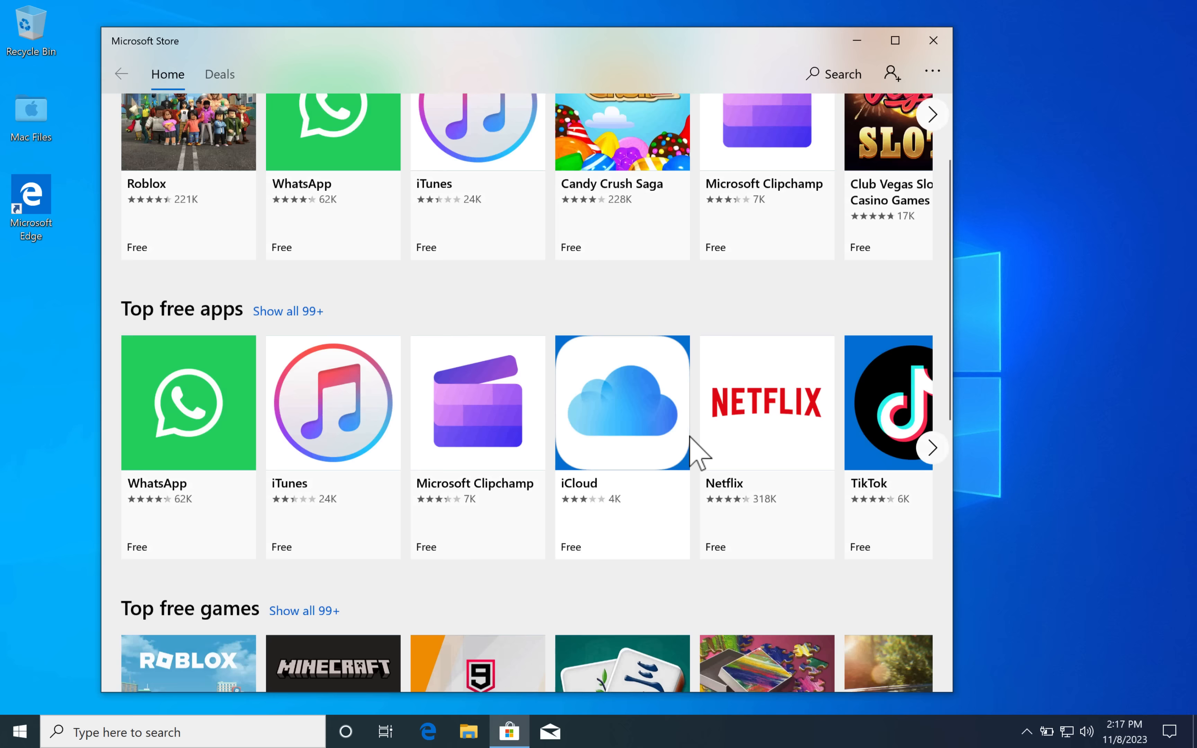
scroll(693, 451, up, 5)
click(933, 40)
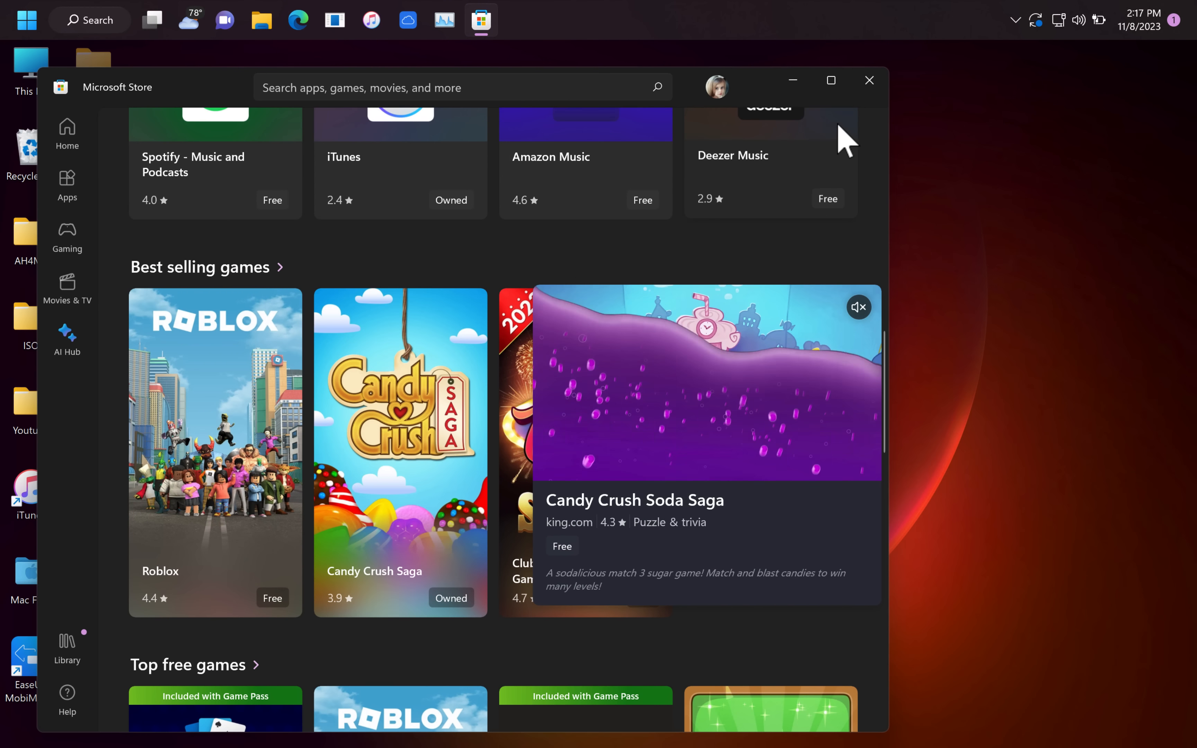
click(869, 80)
key(ctrl+Left)
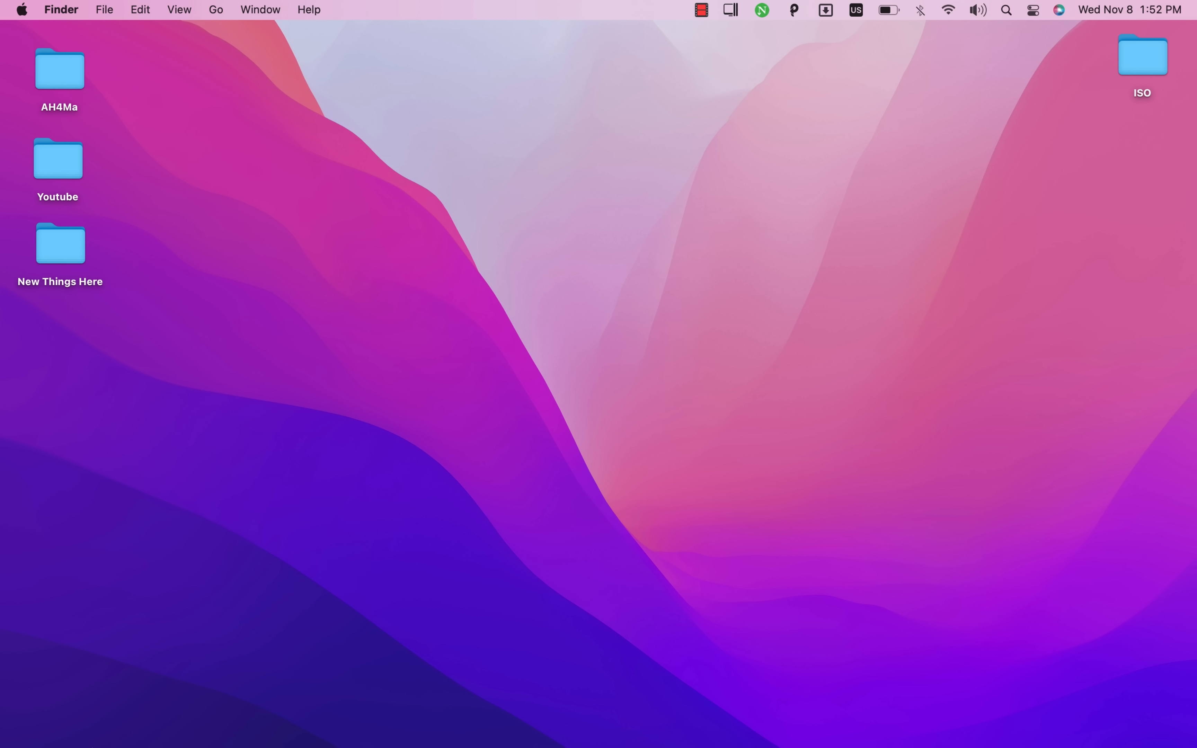
Step: Switch to the Brave browser, load the Parallels website and open the free trial page for Parallels Desktop for Mac
click(246, 699)
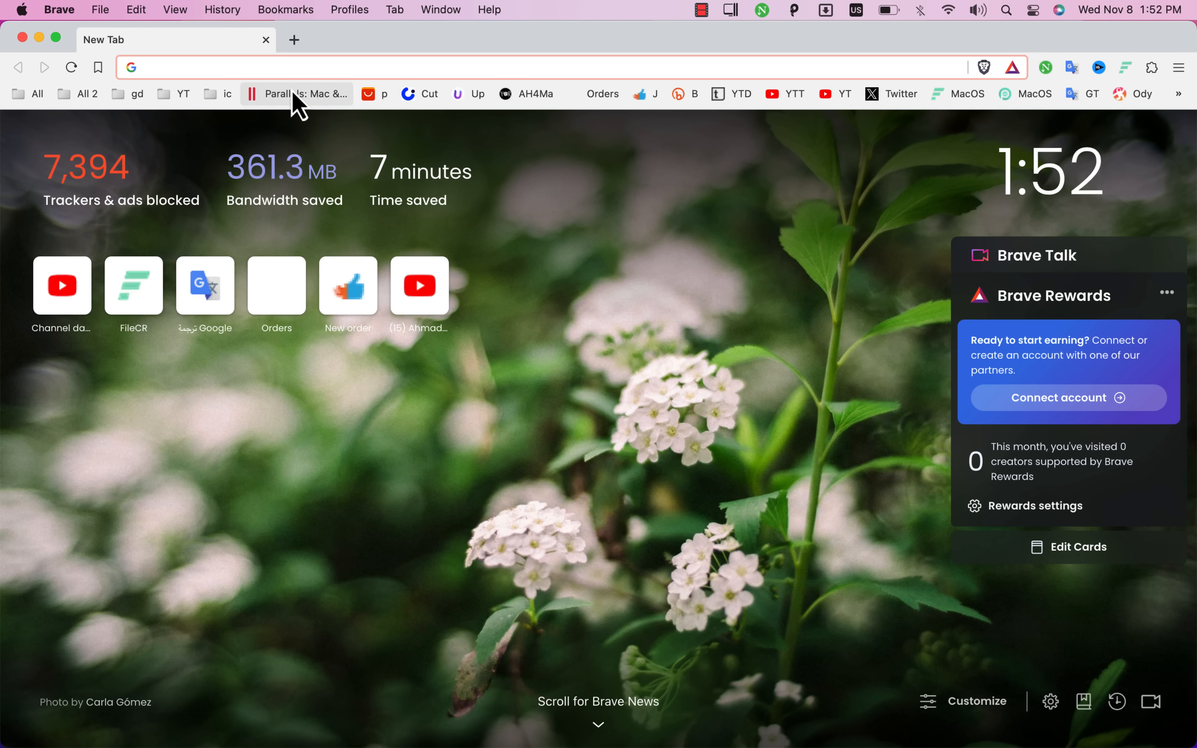
click(295, 94)
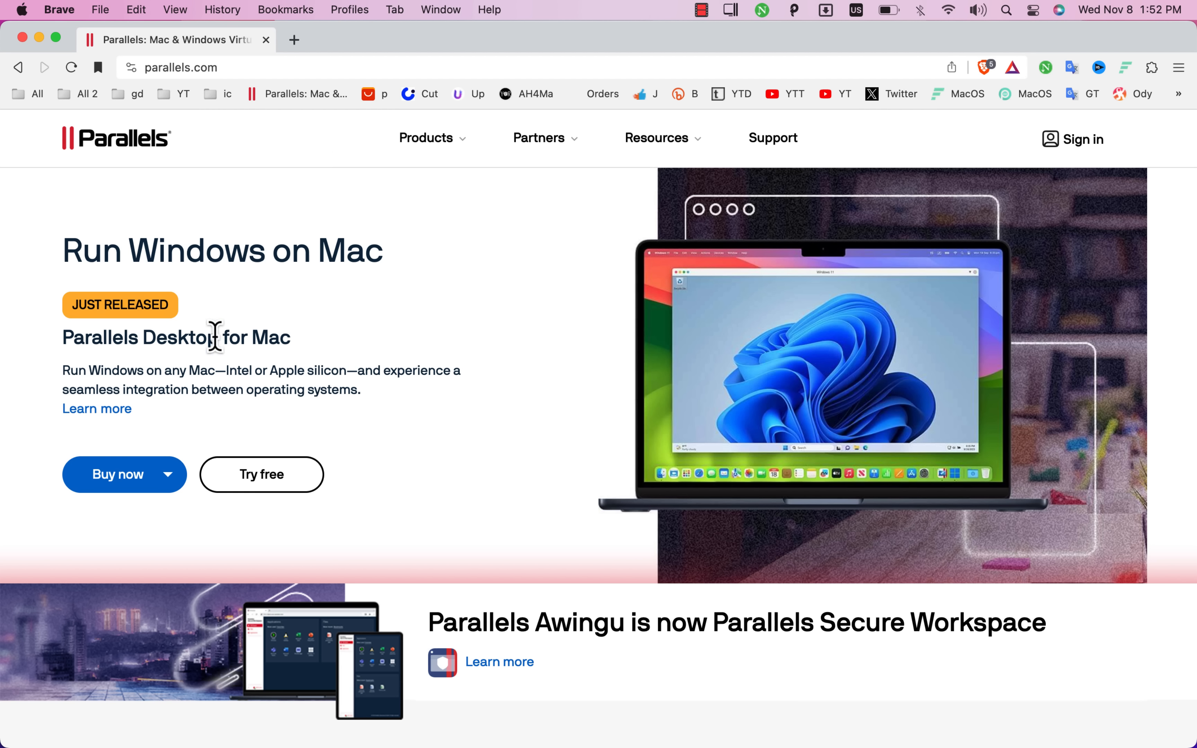
triple_click(215, 336)
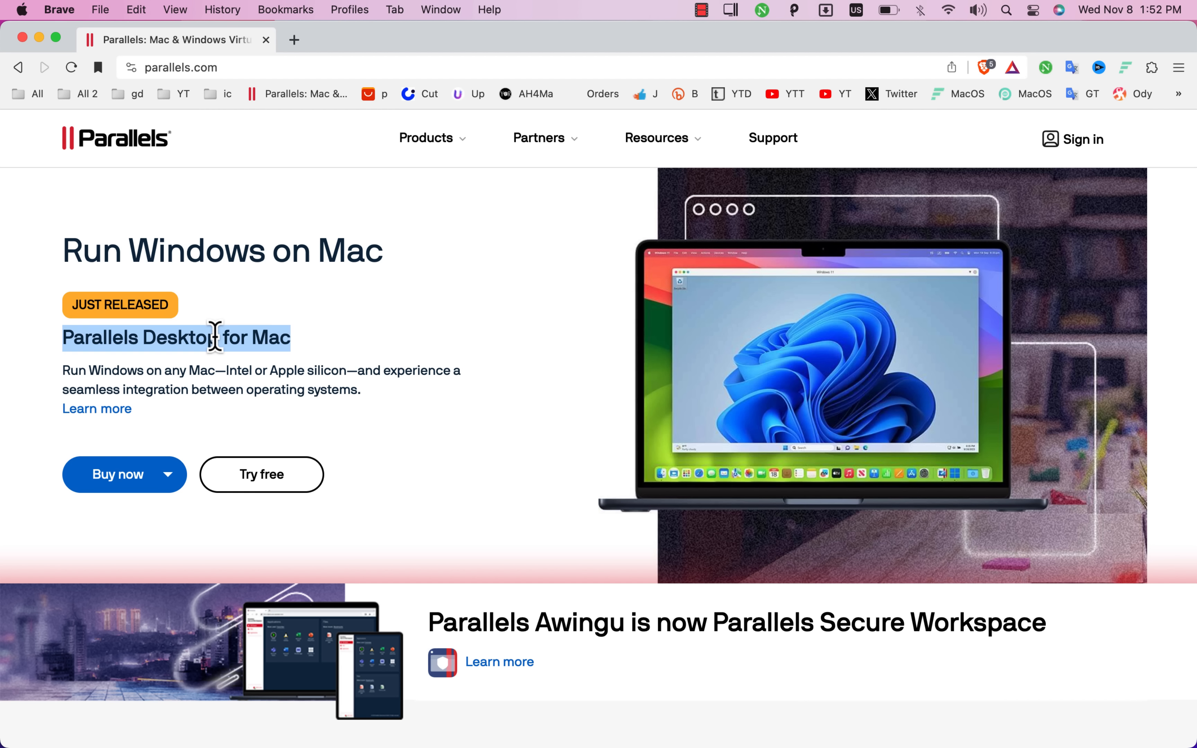
triple_click(186, 369)
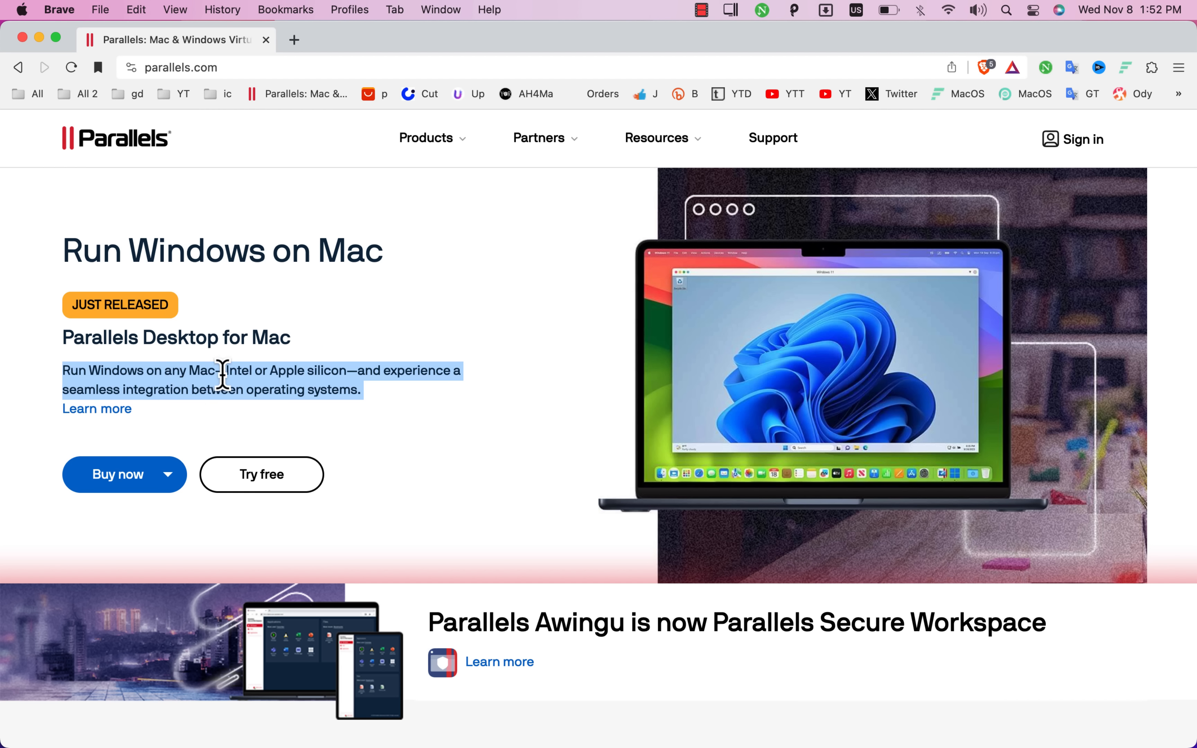
click(226, 377)
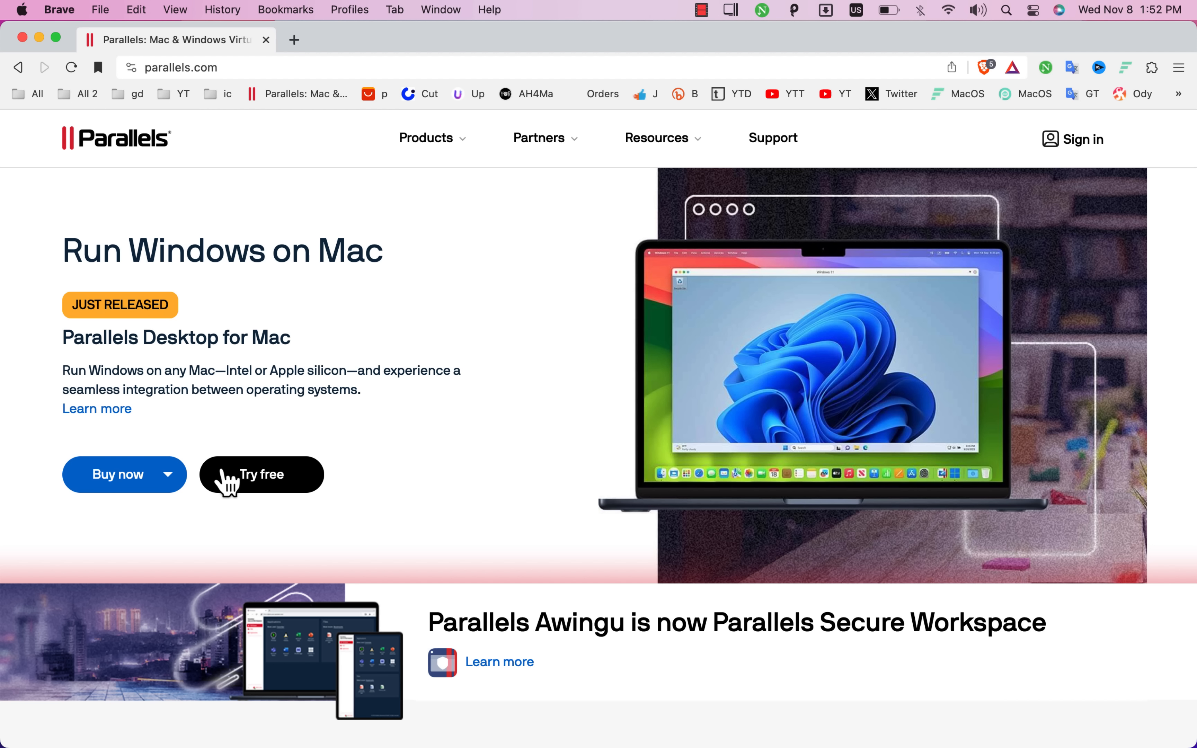
click(306, 483)
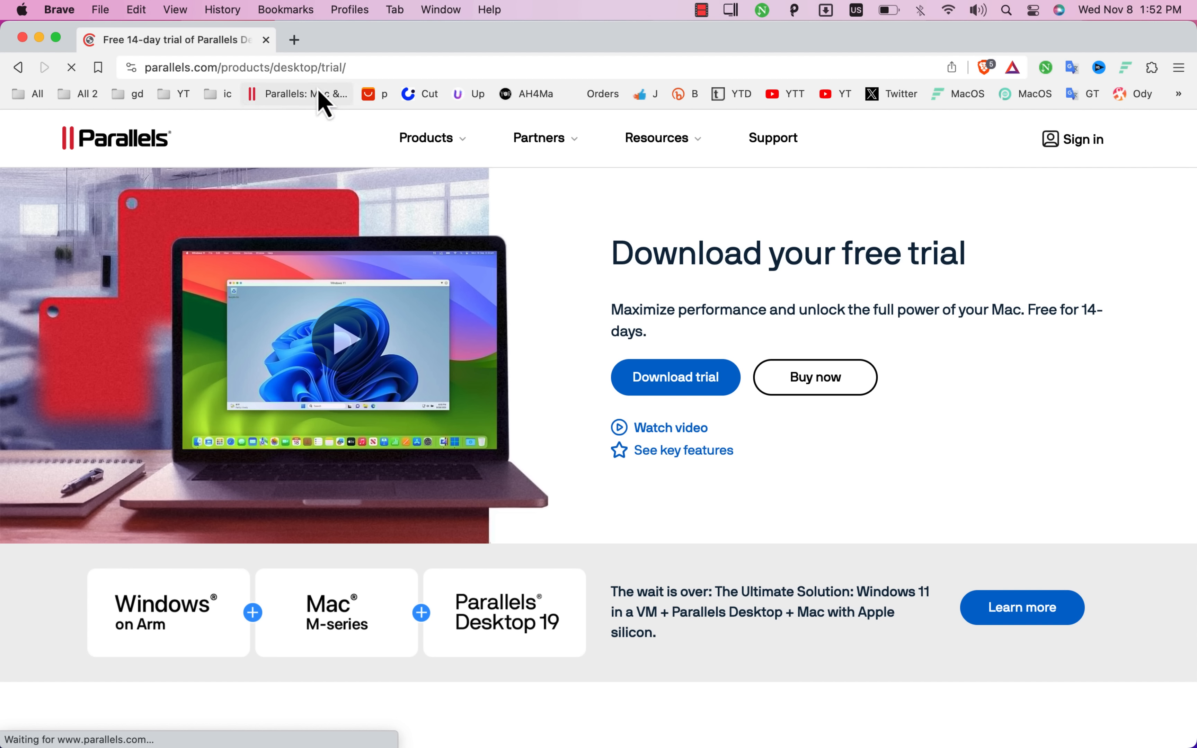
Step: Search the web for "windows 10 iso" and open Microsoft's Windows 10 Disc Image download page
click(303, 67)
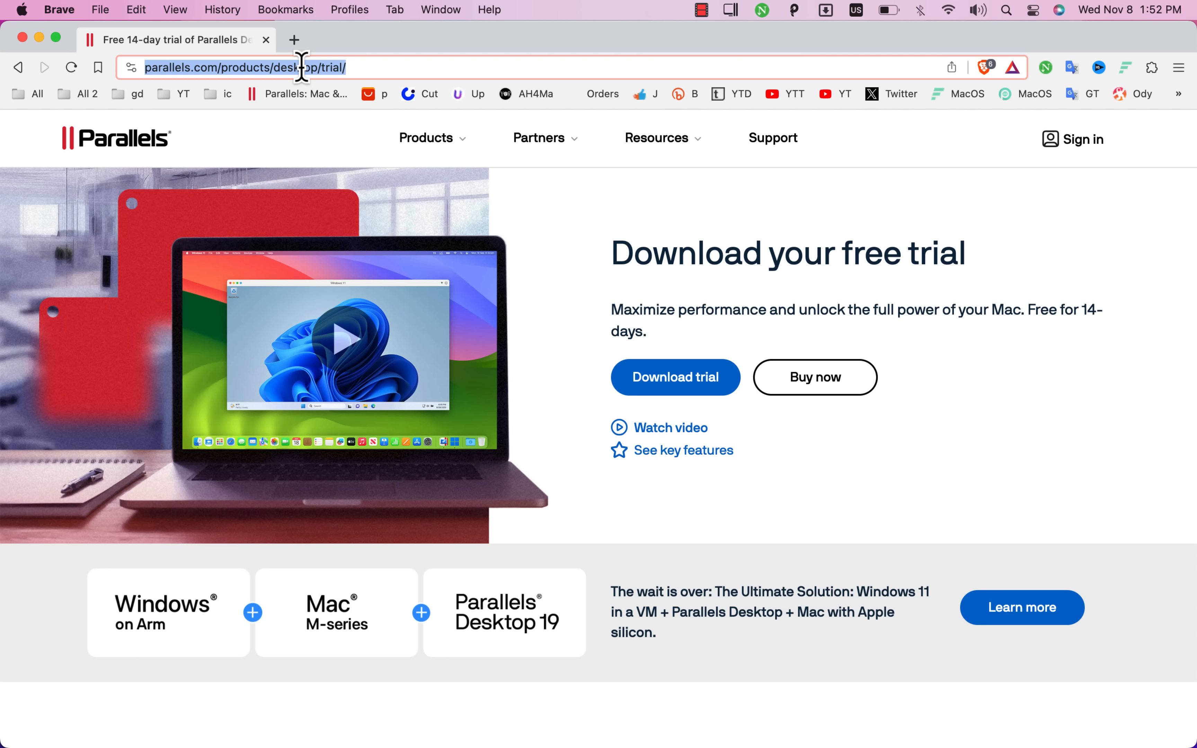
text(windows)
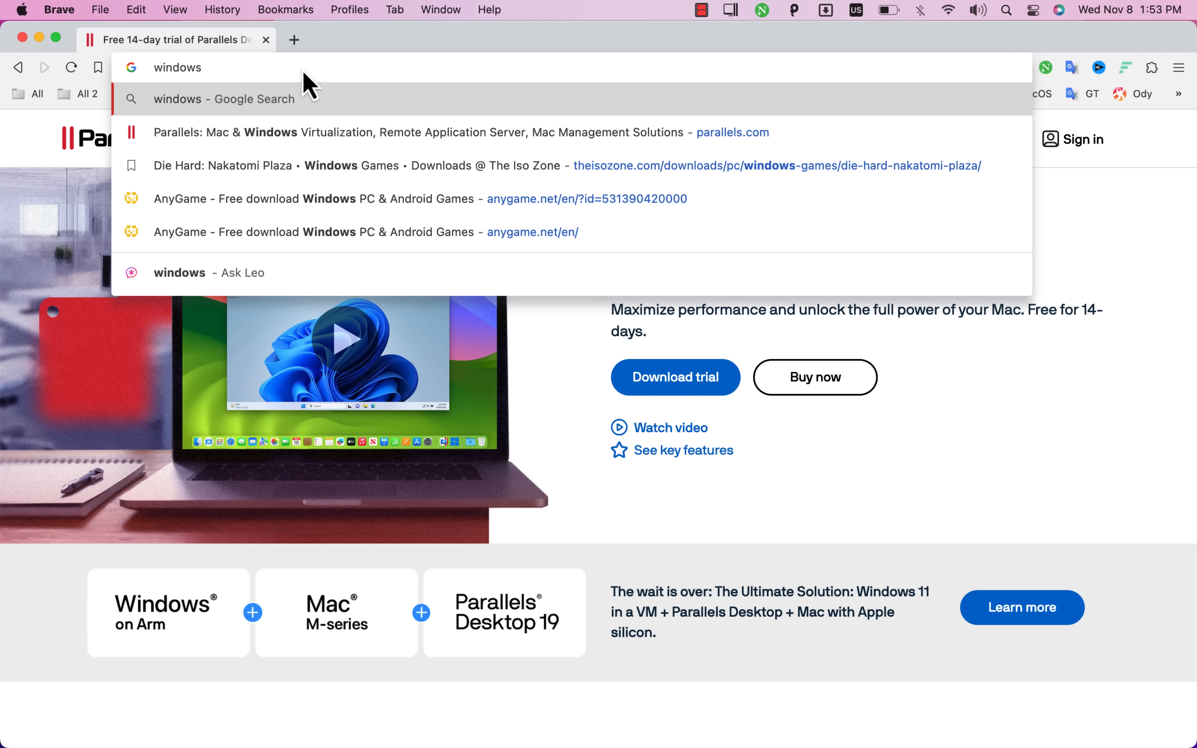
text( 10 iso)
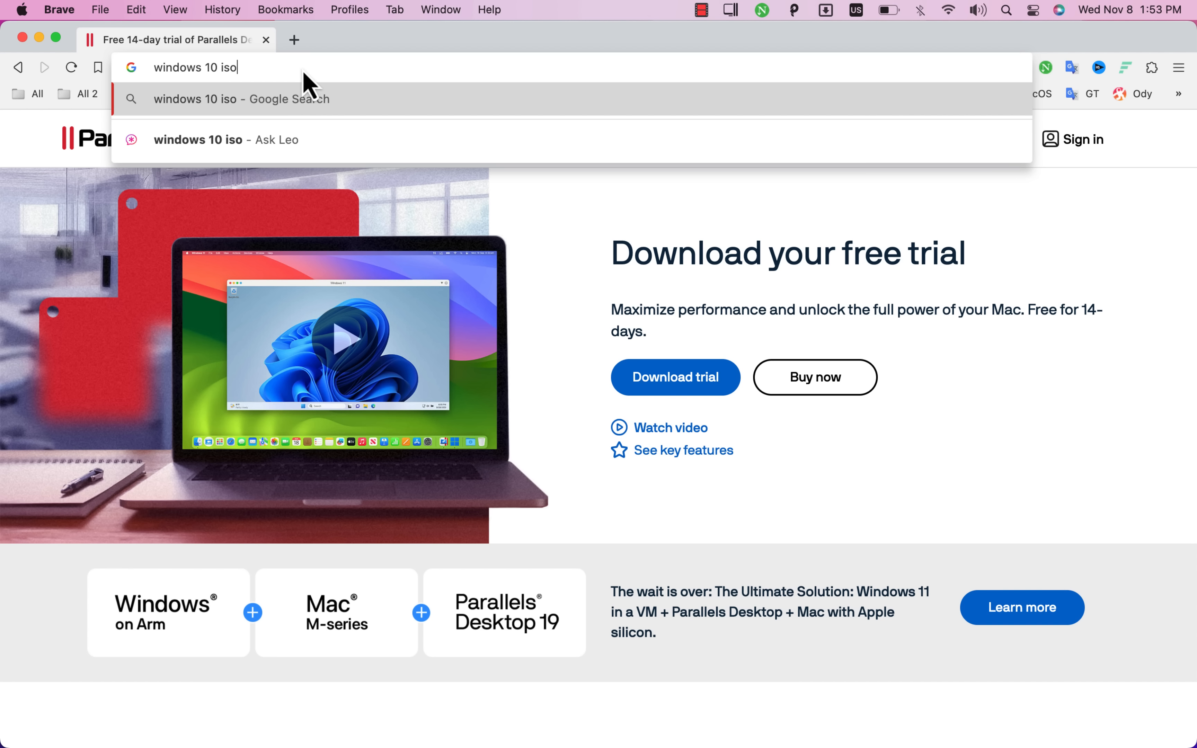
key(Return)
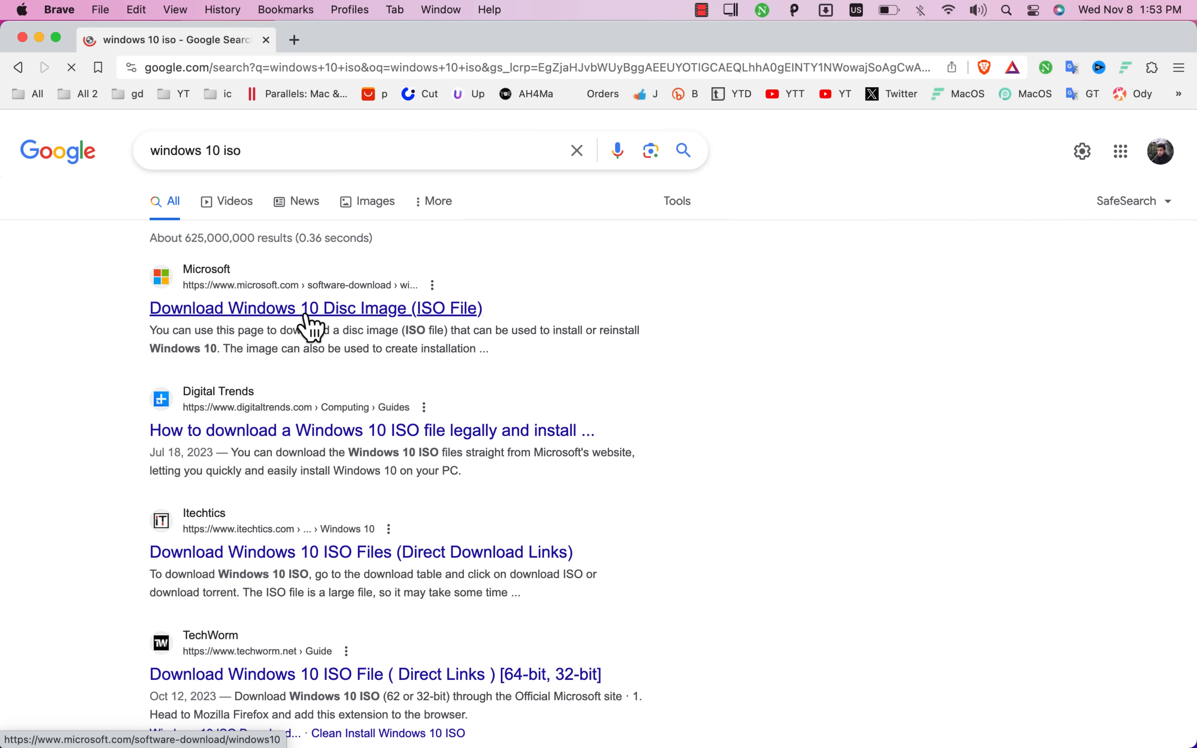
click(305, 312)
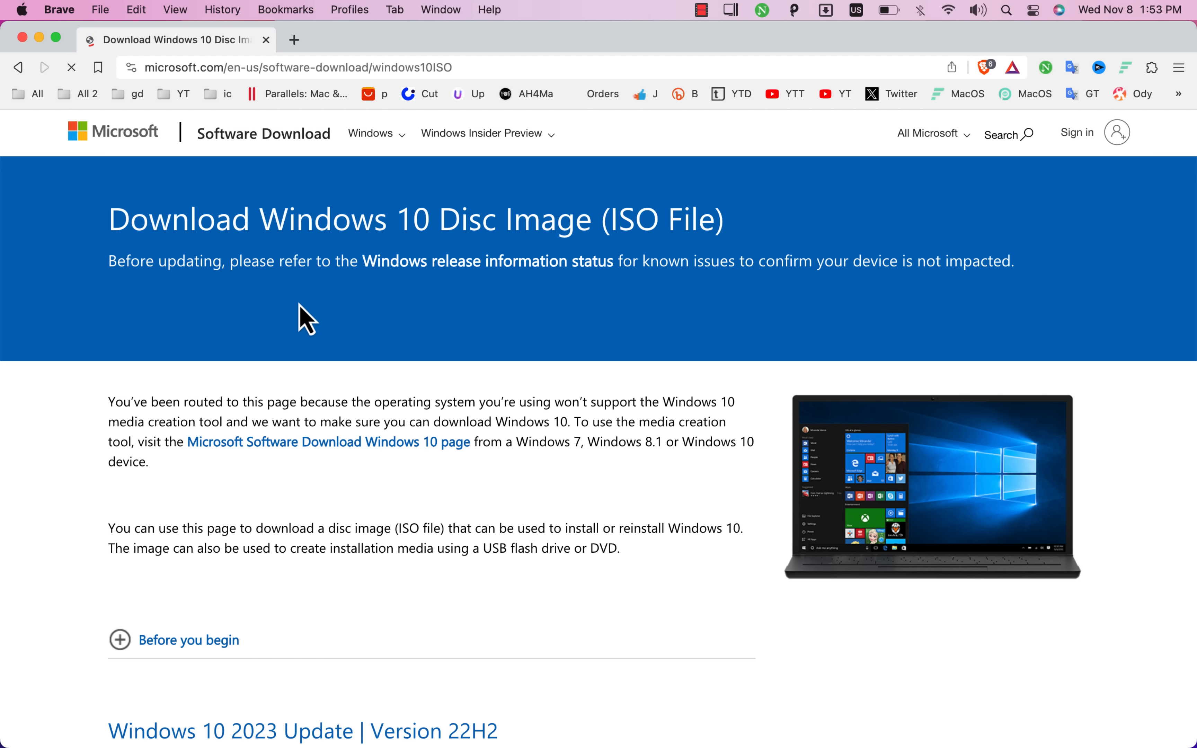
Step: Select Windows 10 (multi-edition ISO) as the edition to download and confirm the choice
scroll(305, 319, down, 6)
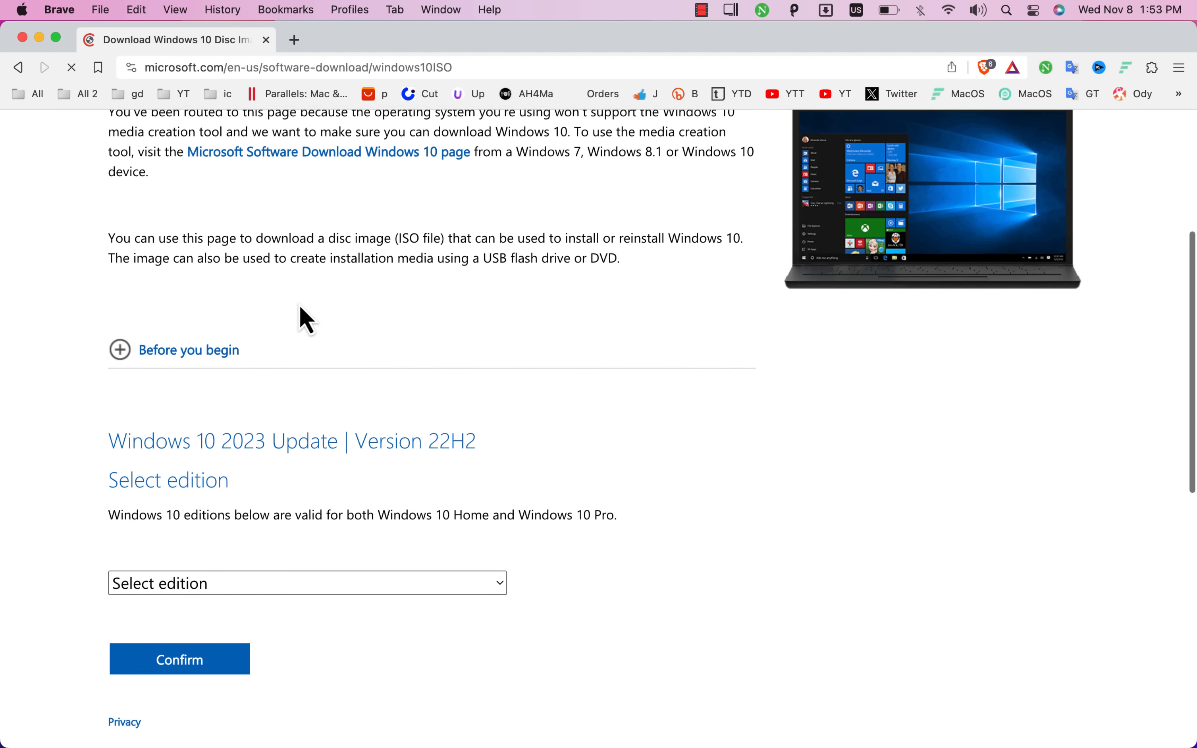
scroll(305, 316, down, 6)
click(310, 294)
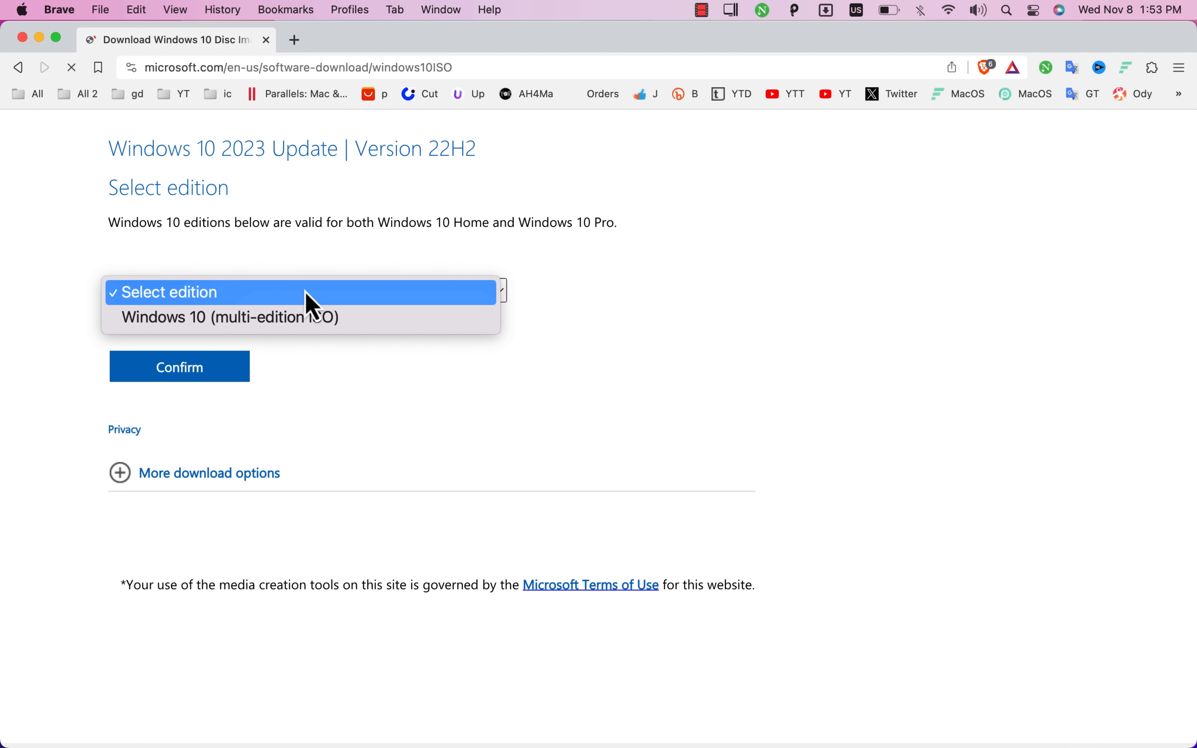
click(323, 318)
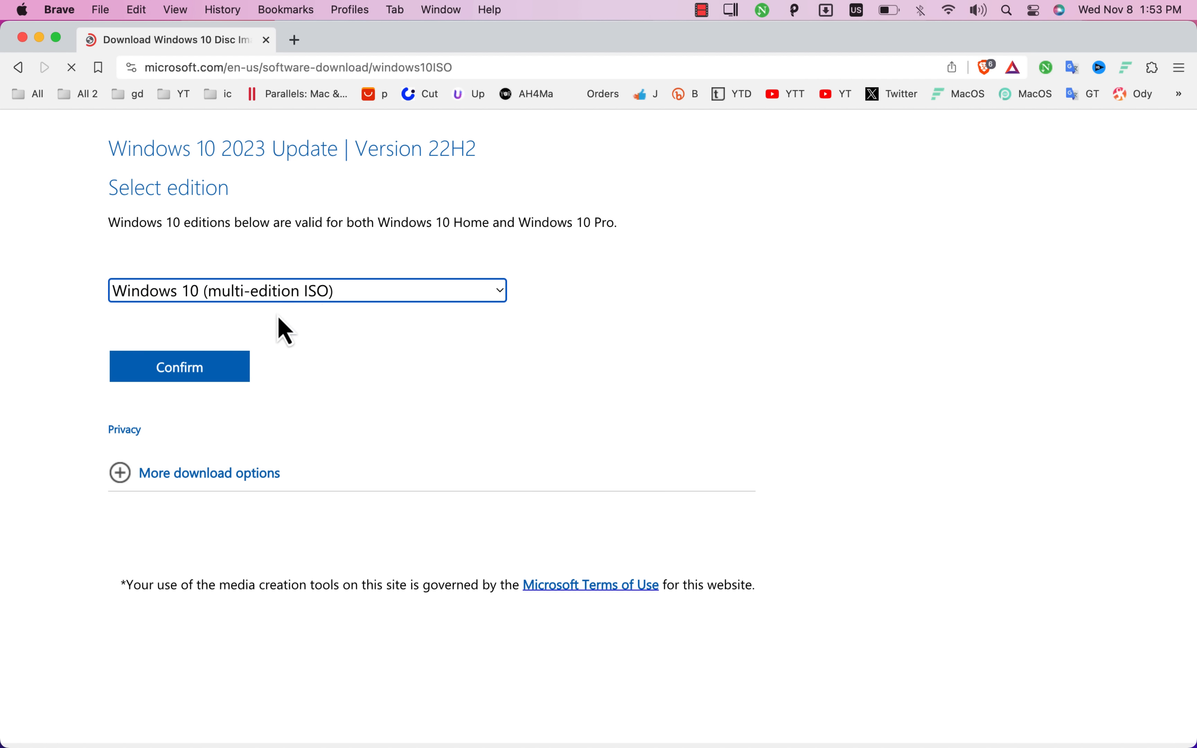
click(238, 374)
Step: Choose English (United States) as the product language and confirm it to get the ISO download links
click(416, 483)
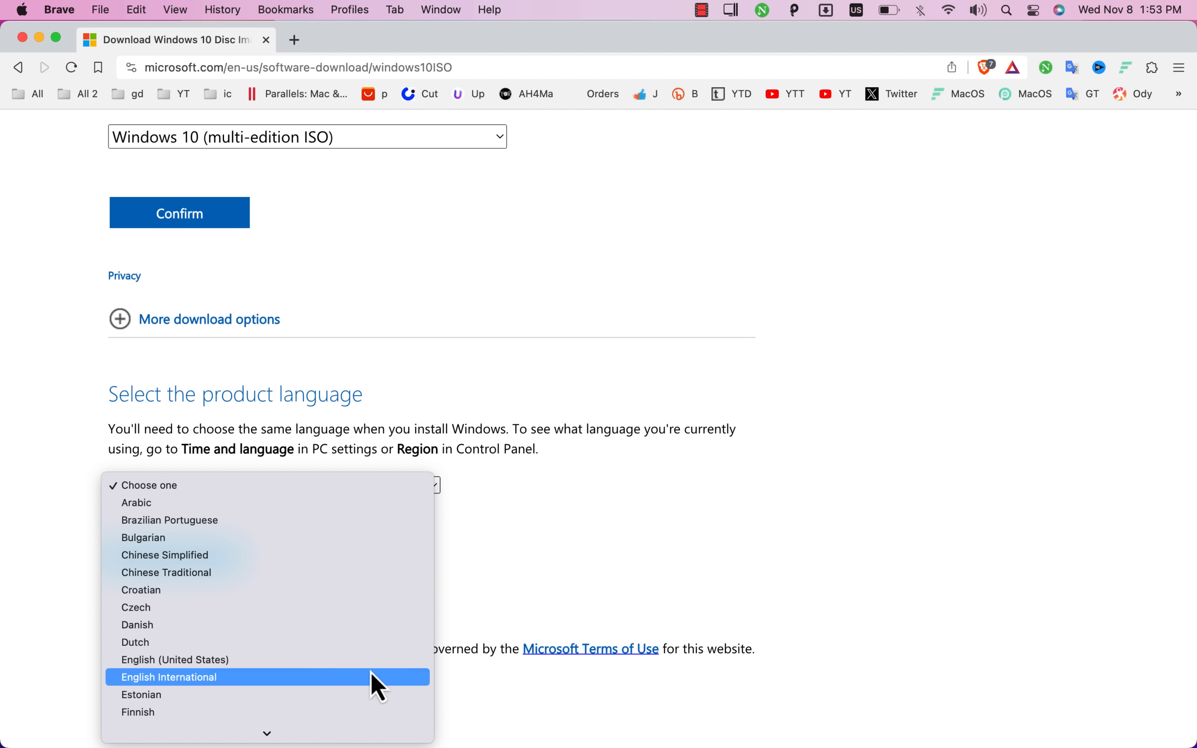
click(371, 662)
click(224, 577)
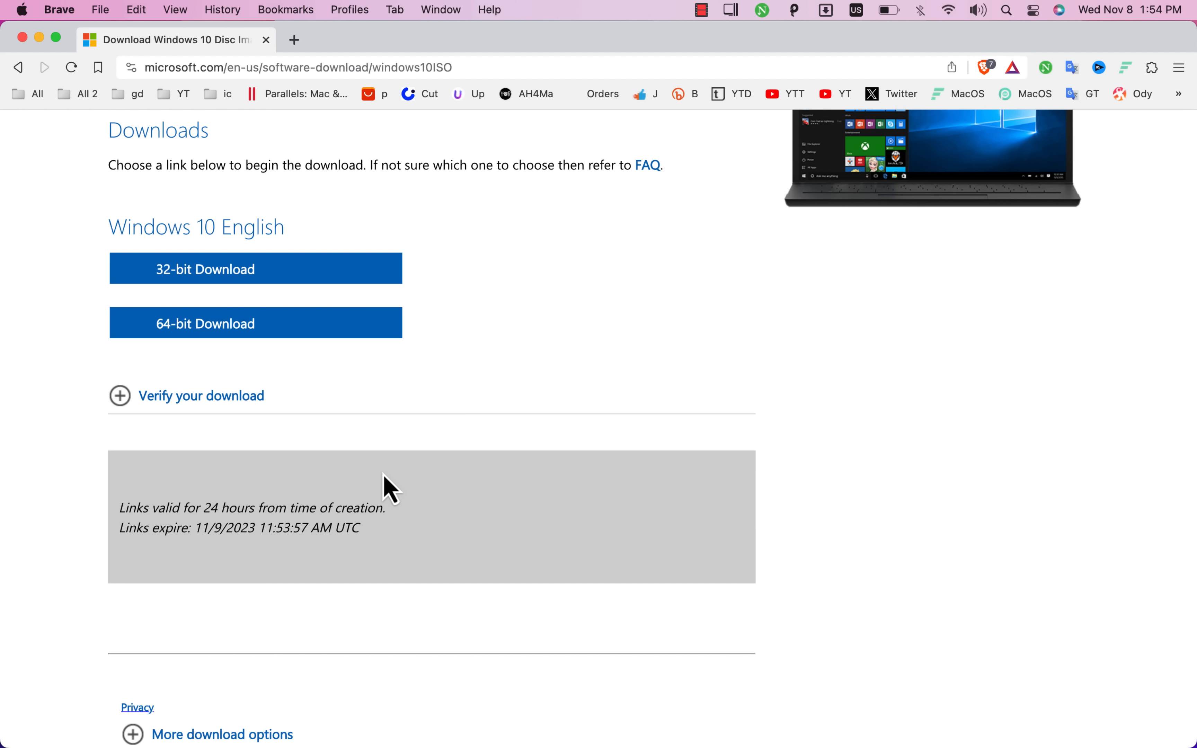
click(253, 278)
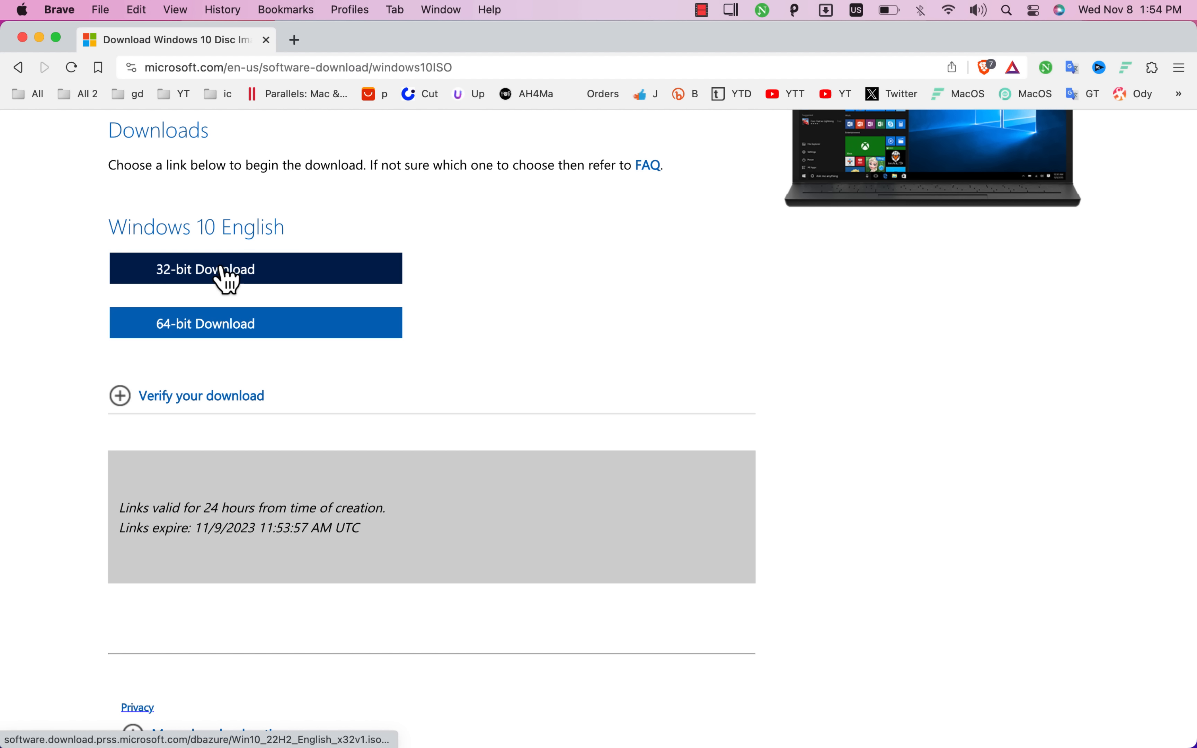
Step: Start the 64-bit Windows 10 ISO download, cancel it and close the download page
click(201, 315)
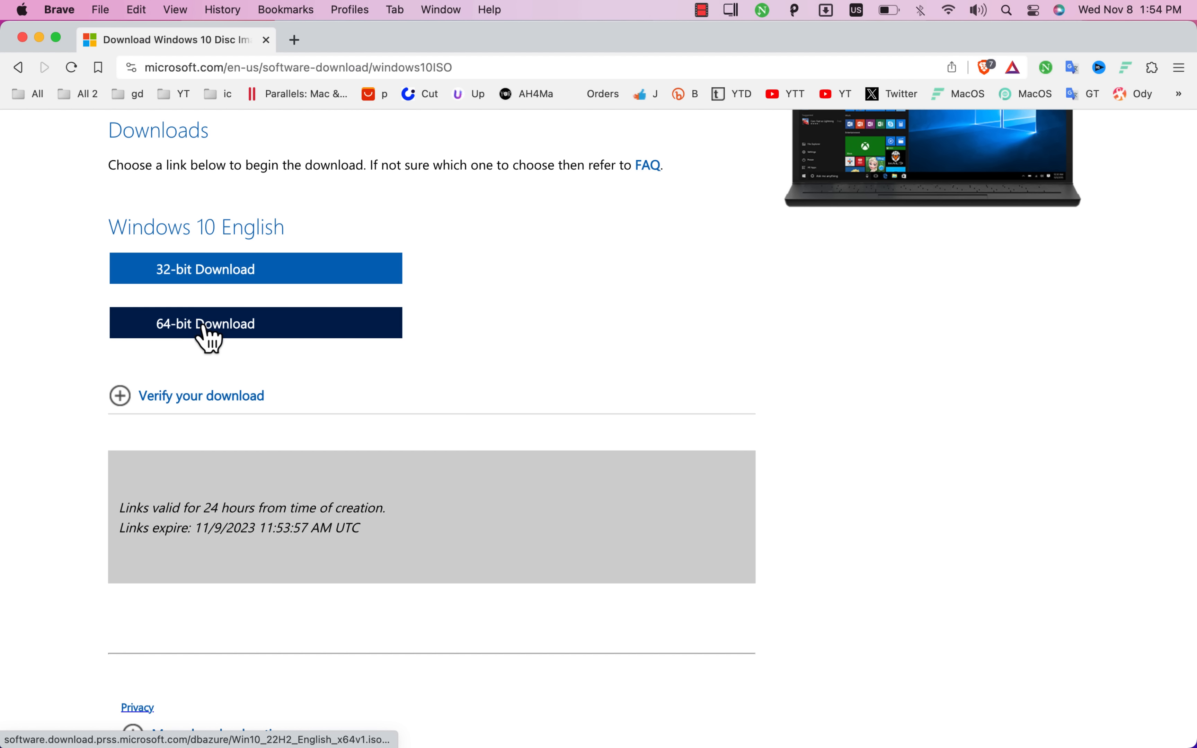
click(216, 332)
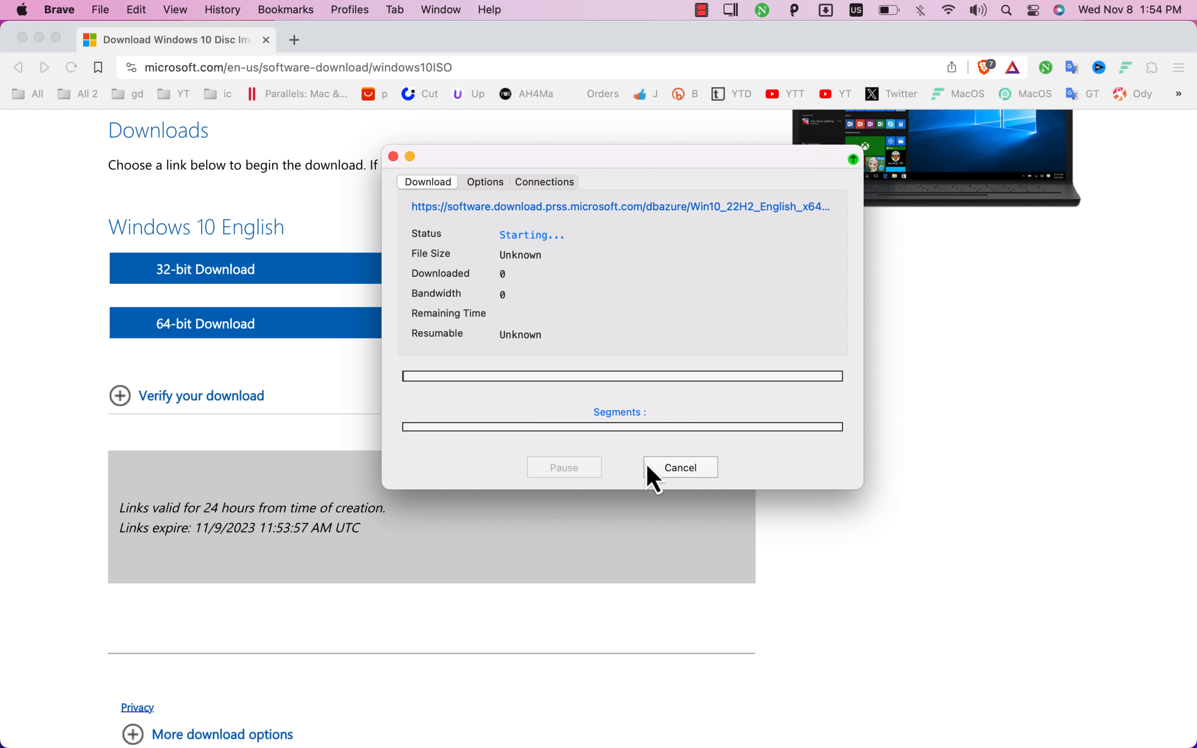
click(584, 473)
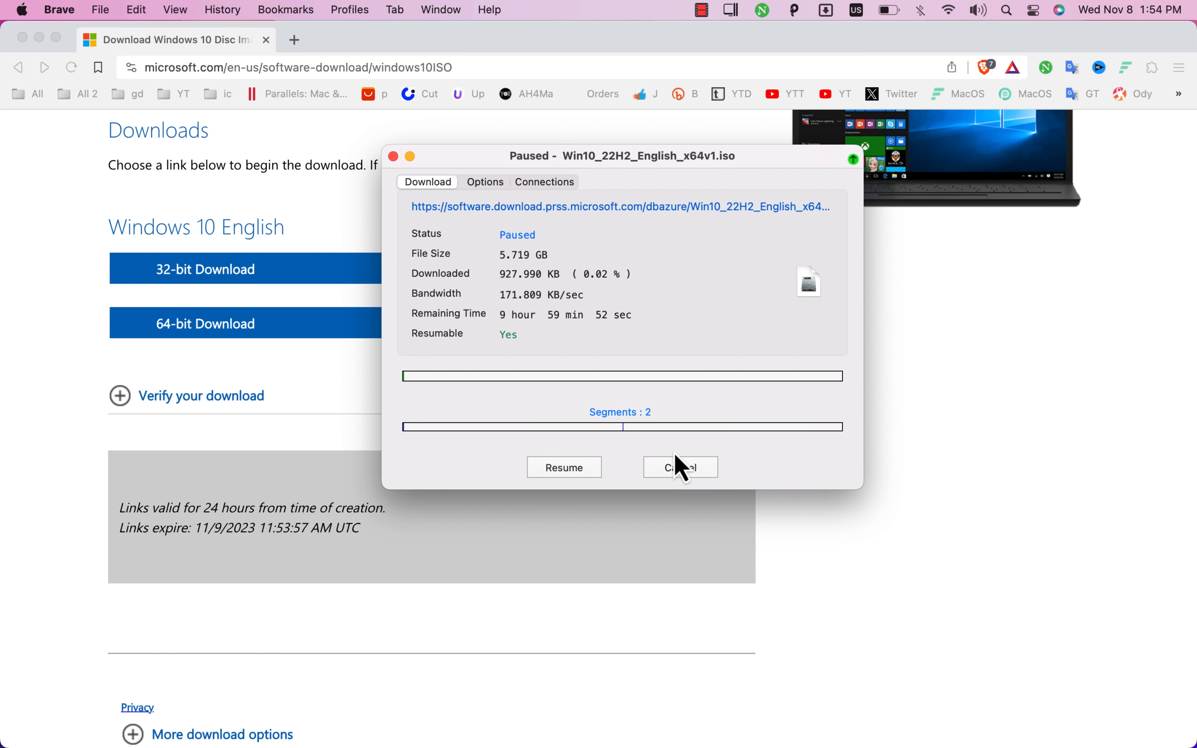
click(681, 467)
click(267, 40)
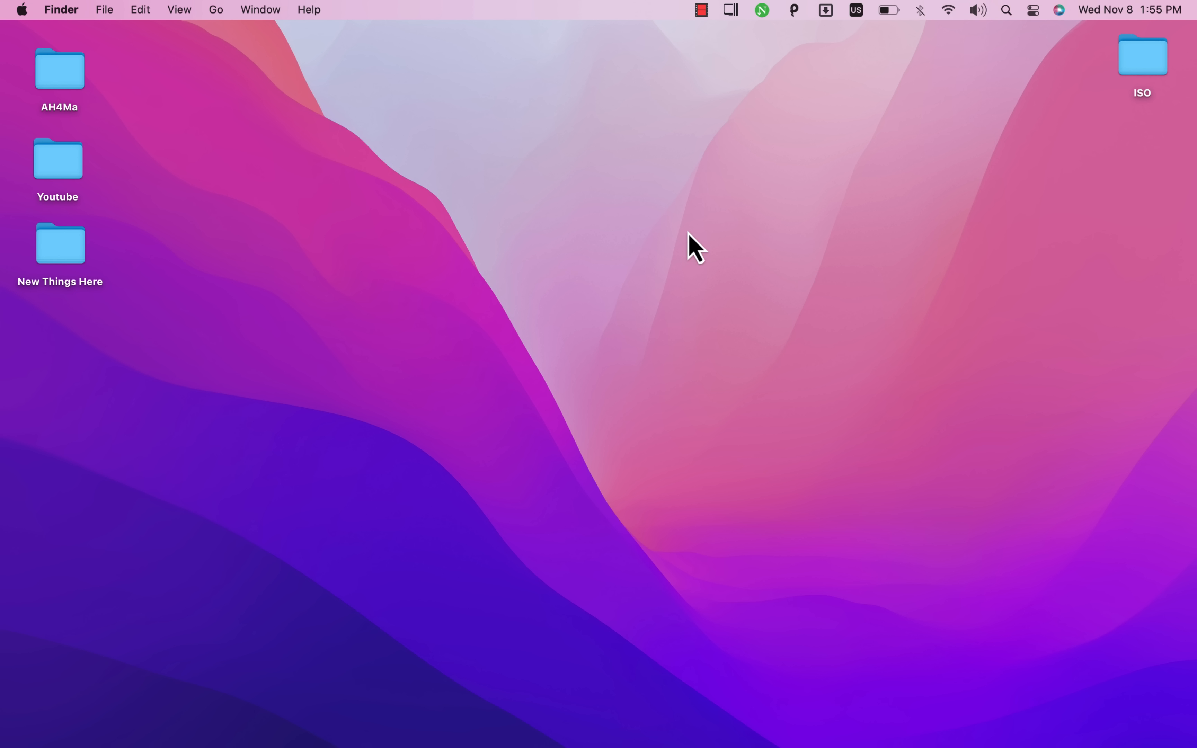
Step: Open Parallels Desktop, compare the creation options and choose to install Windows or another OS from a DVD or image file
key(F4)
click(171, 341)
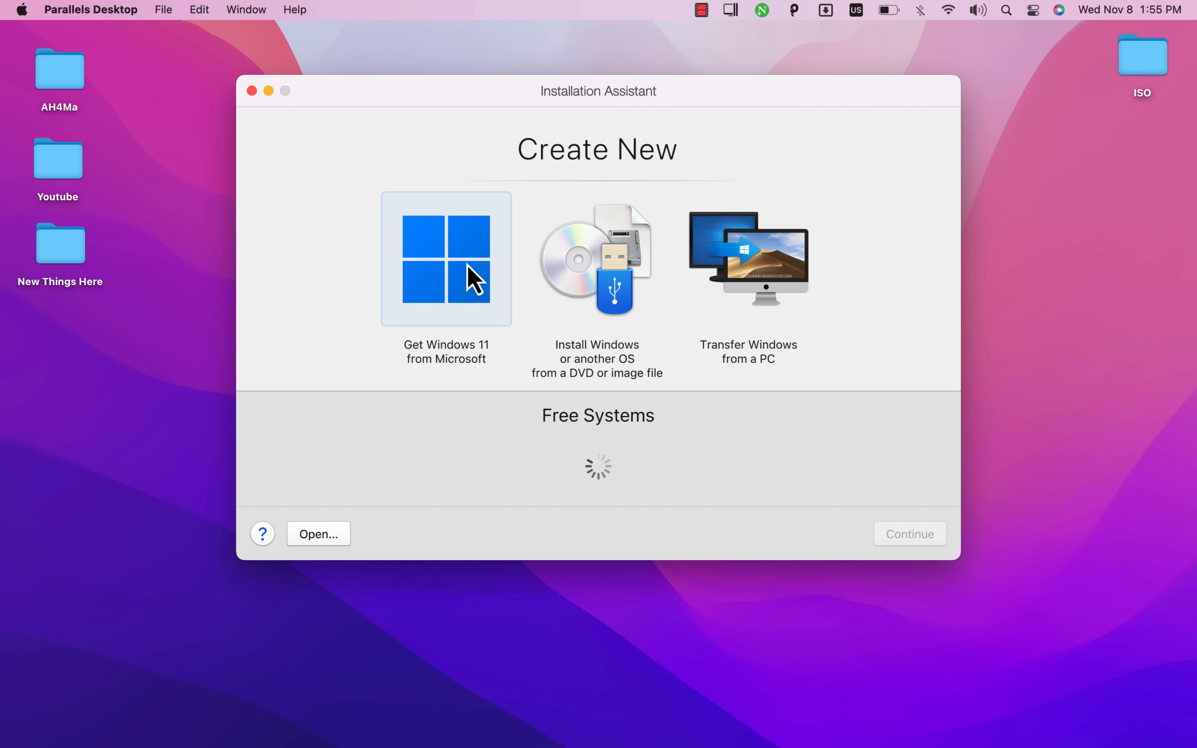
click(445, 292)
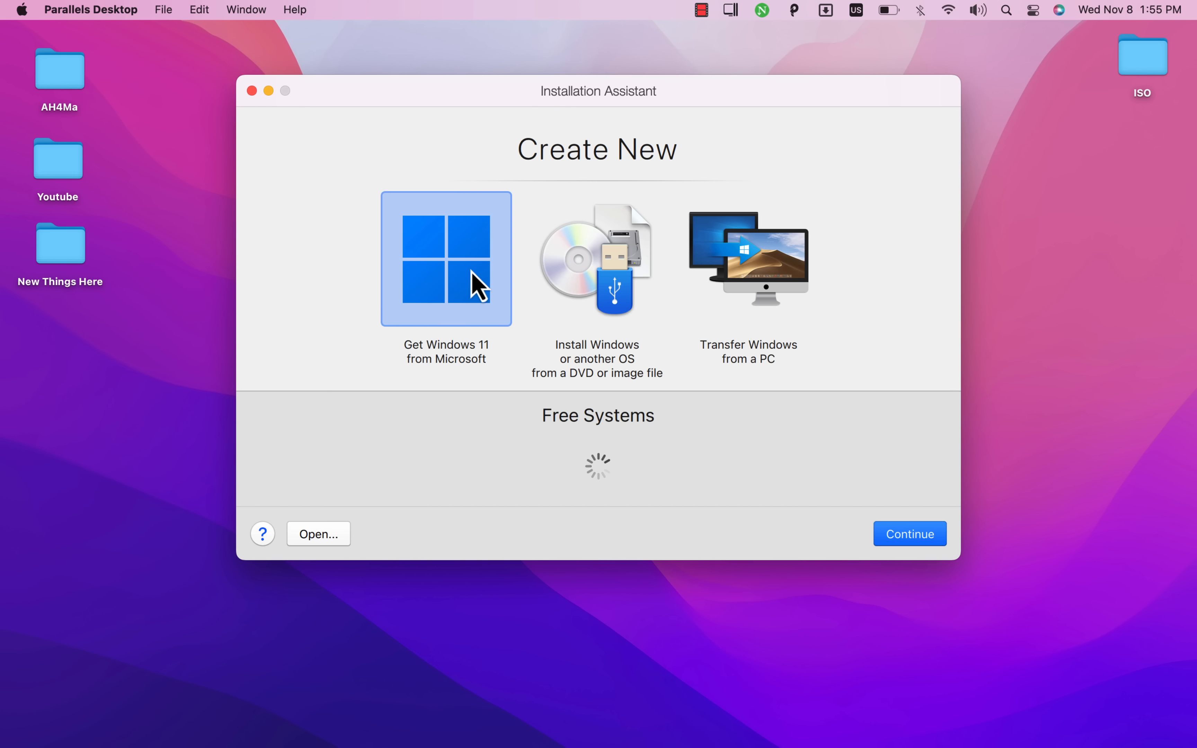
click(578, 269)
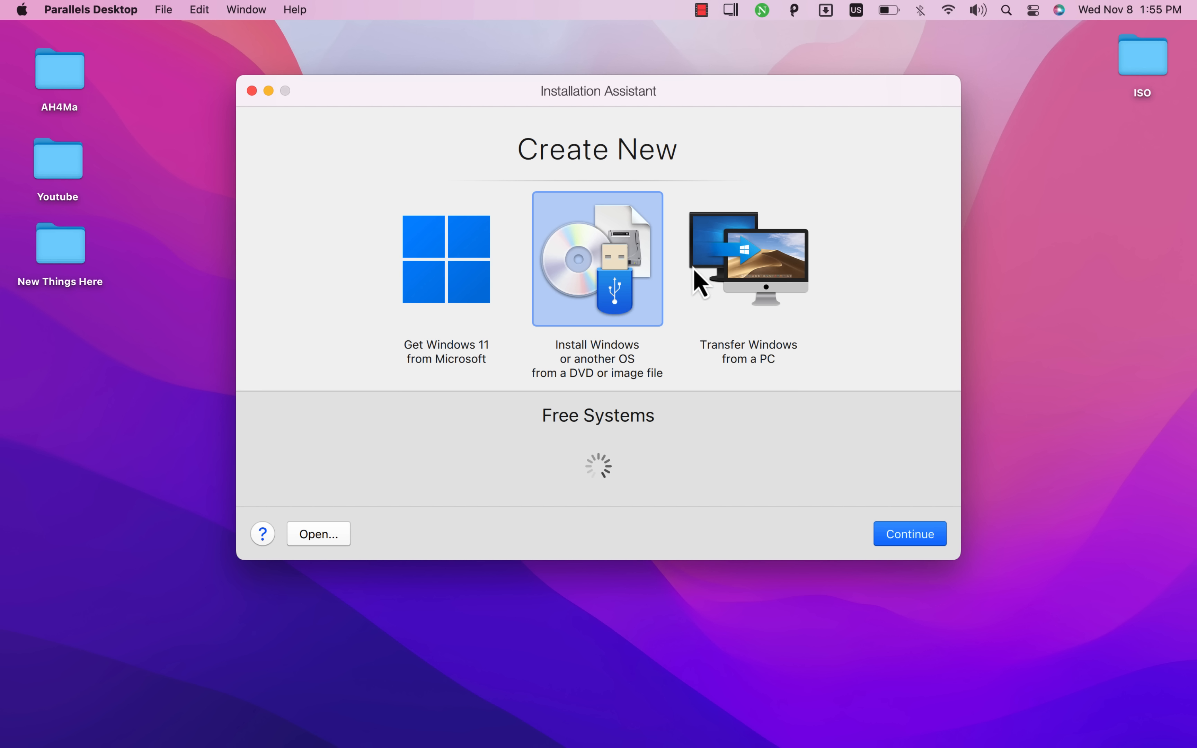
click(746, 262)
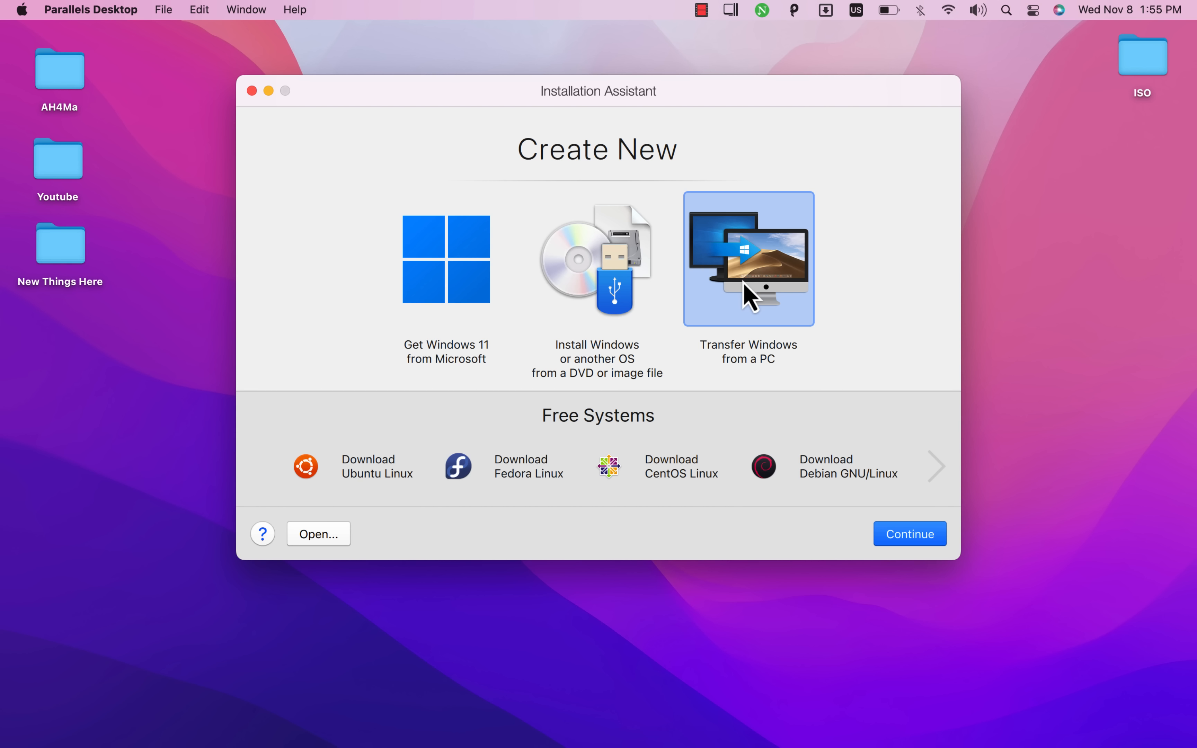
click(619, 294)
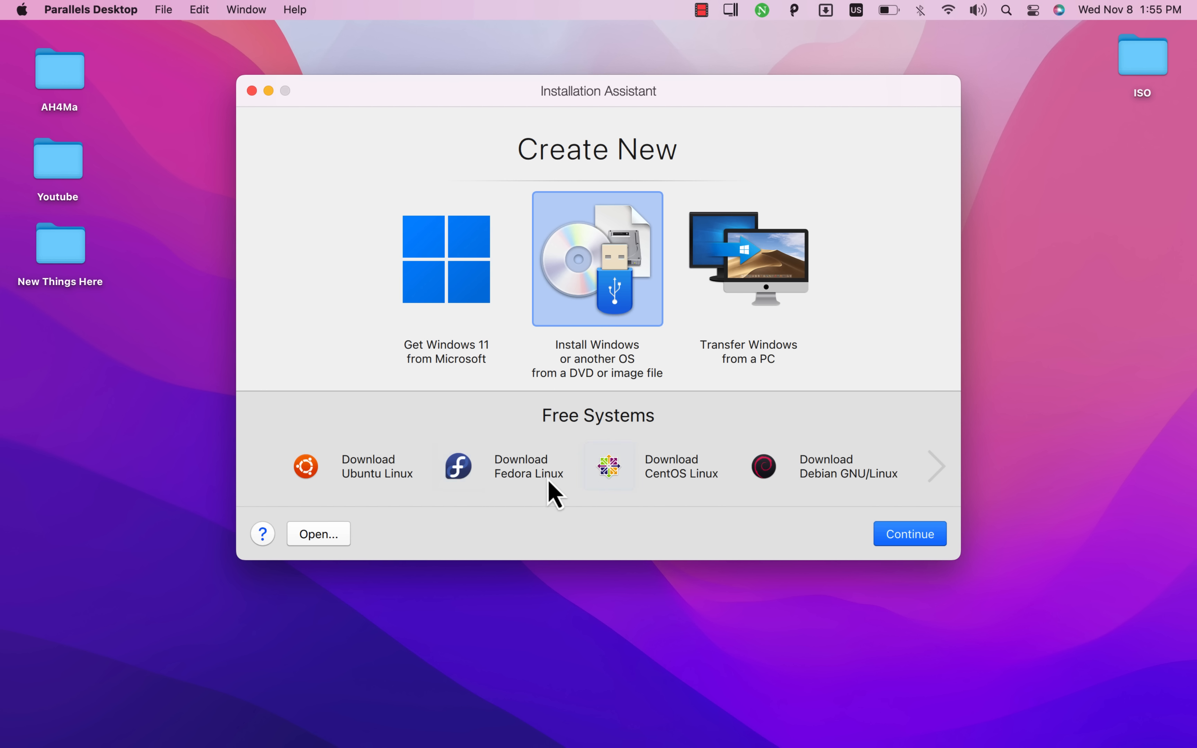
click(936, 467)
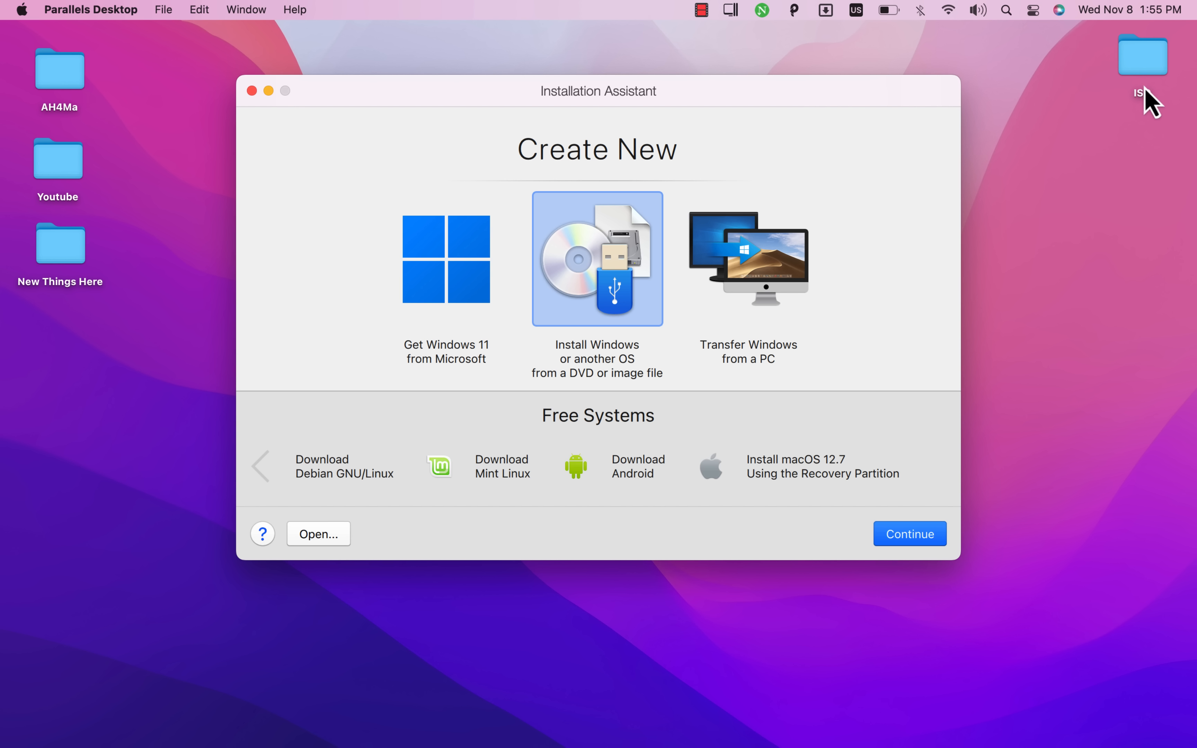
Step: Open the ISO folder from the desktop in column view, move its window aside and select Win 10 x64.iso
double_click(1147, 69)
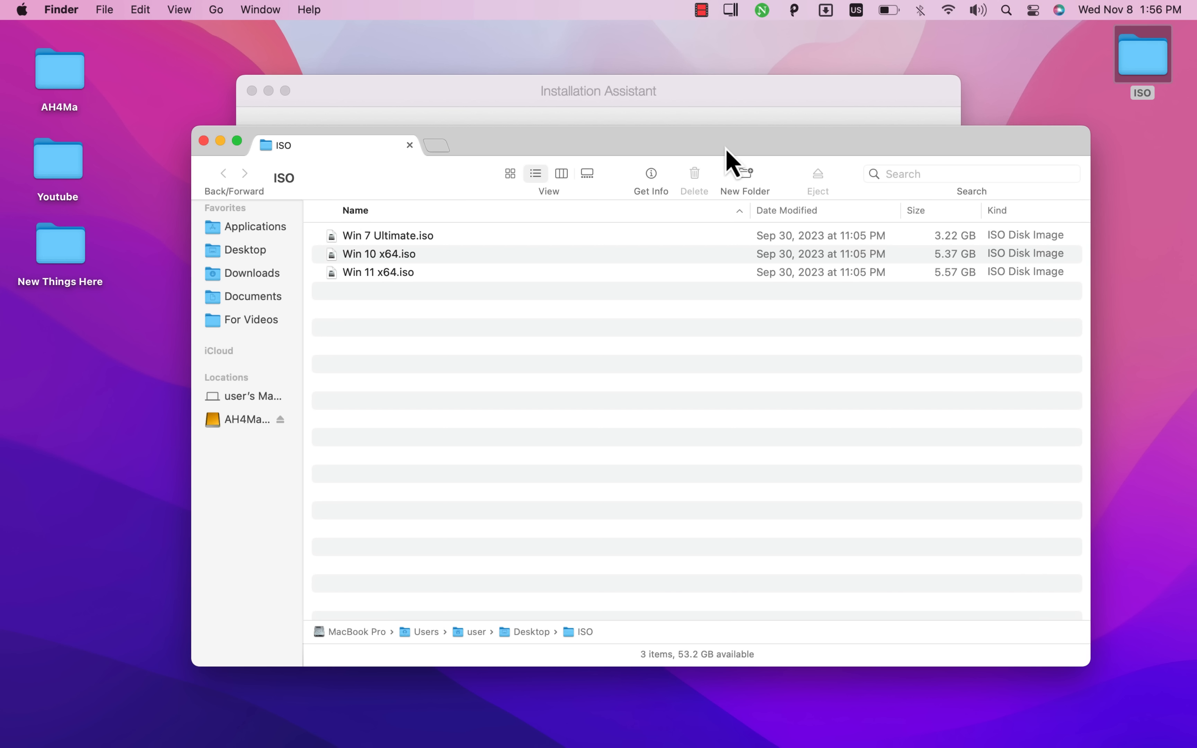
click(561, 174)
drag(596, 148, 982, 86)
click(953, 171)
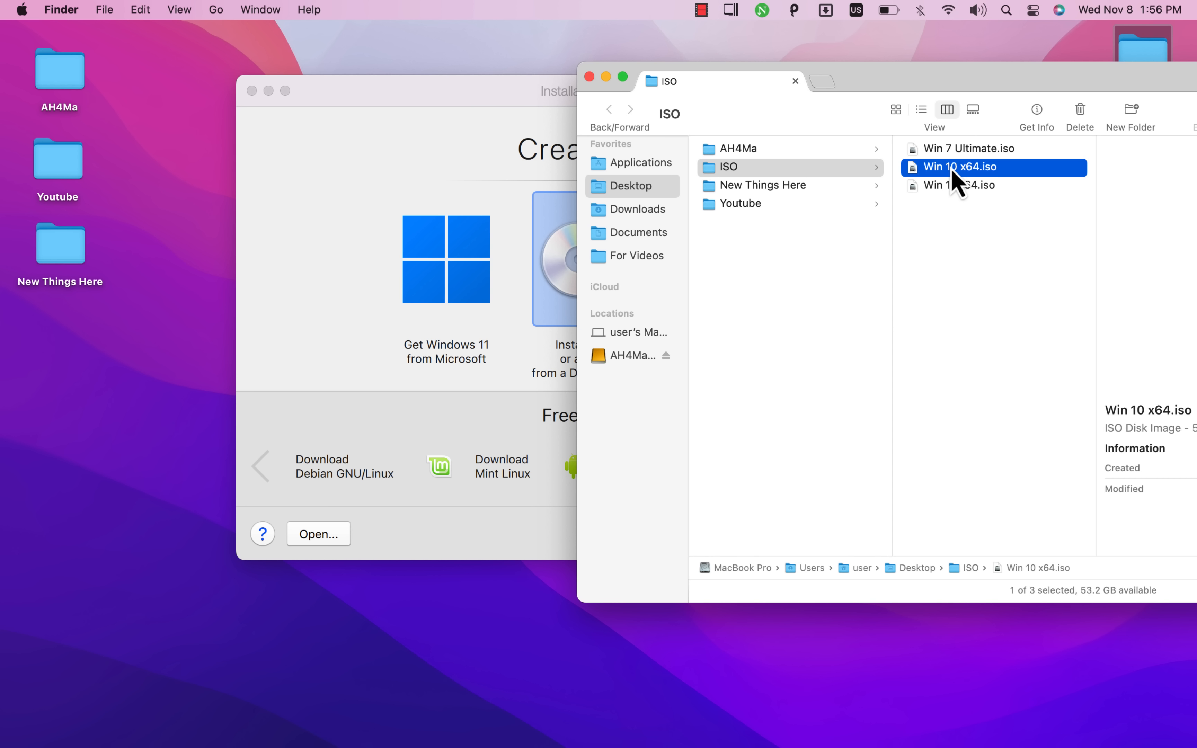
Step: Return to the Installation Assistant, continue to the found installation images and browse the Windows 10 and Windows 7 entries
click(517, 221)
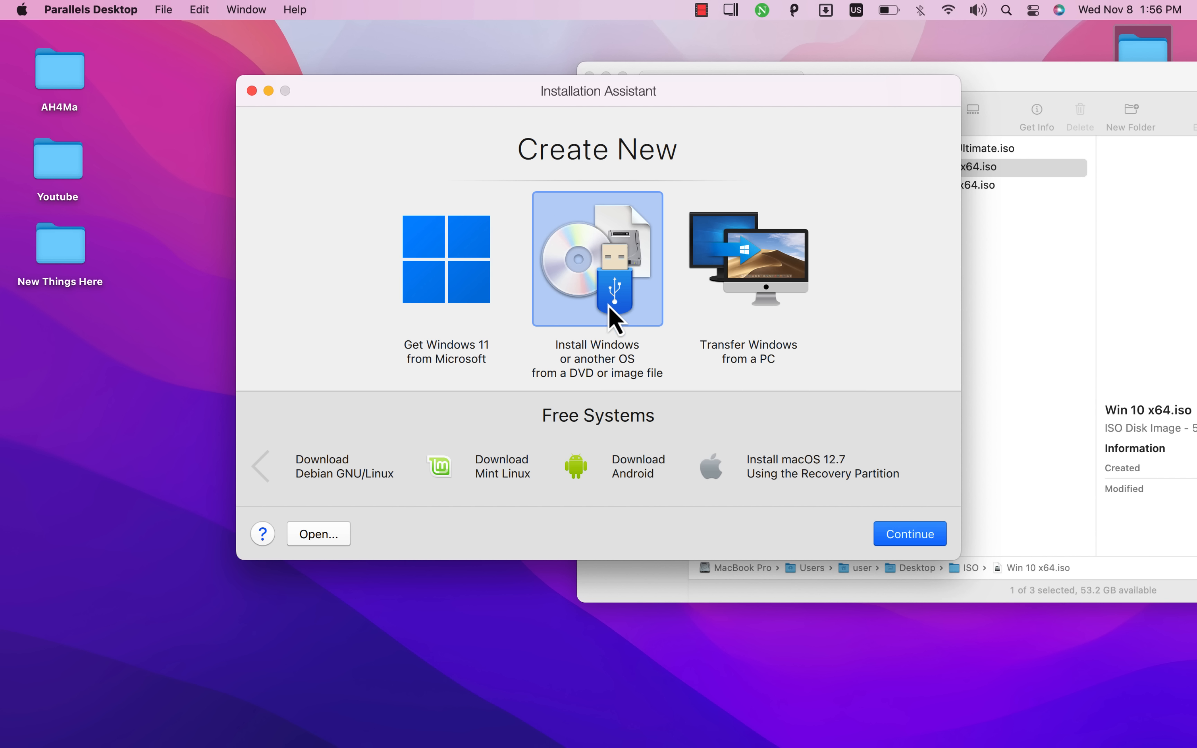
click(909, 539)
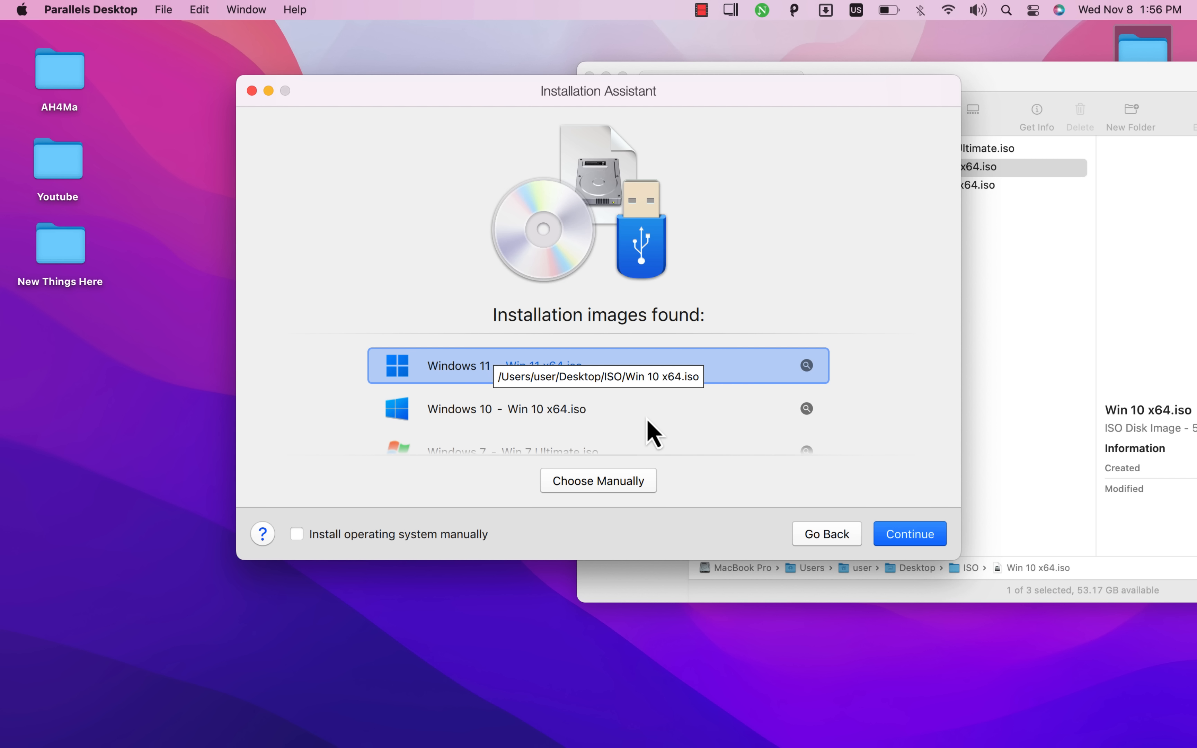
scroll(652, 432, down, 2)
scroll(649, 427, up, 2)
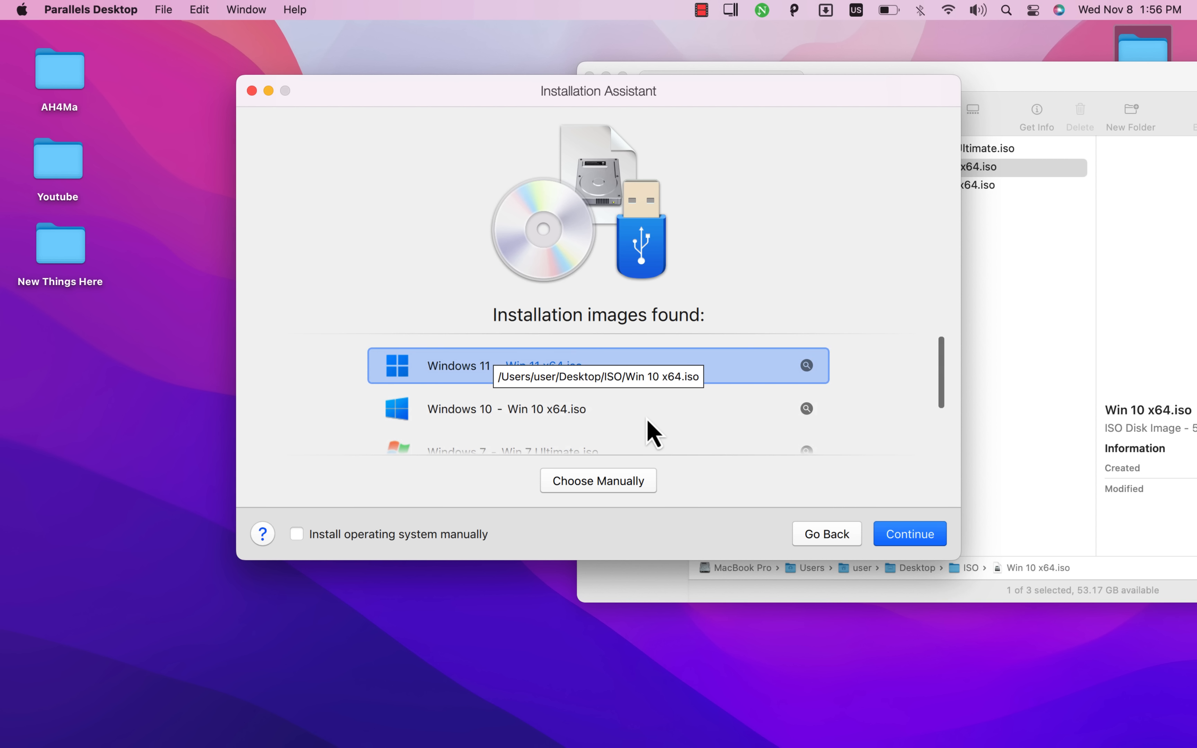
scroll(653, 415, down, 1)
click(658, 400)
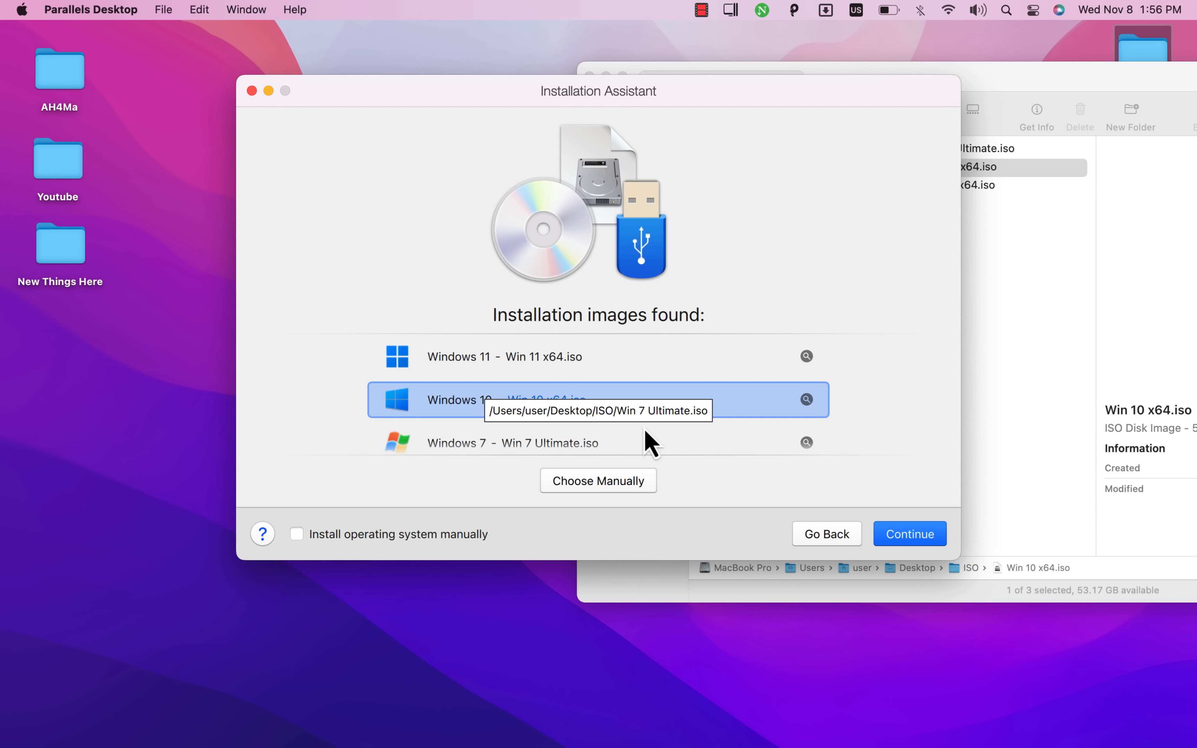
click(643, 444)
scroll(643, 455, down, 2)
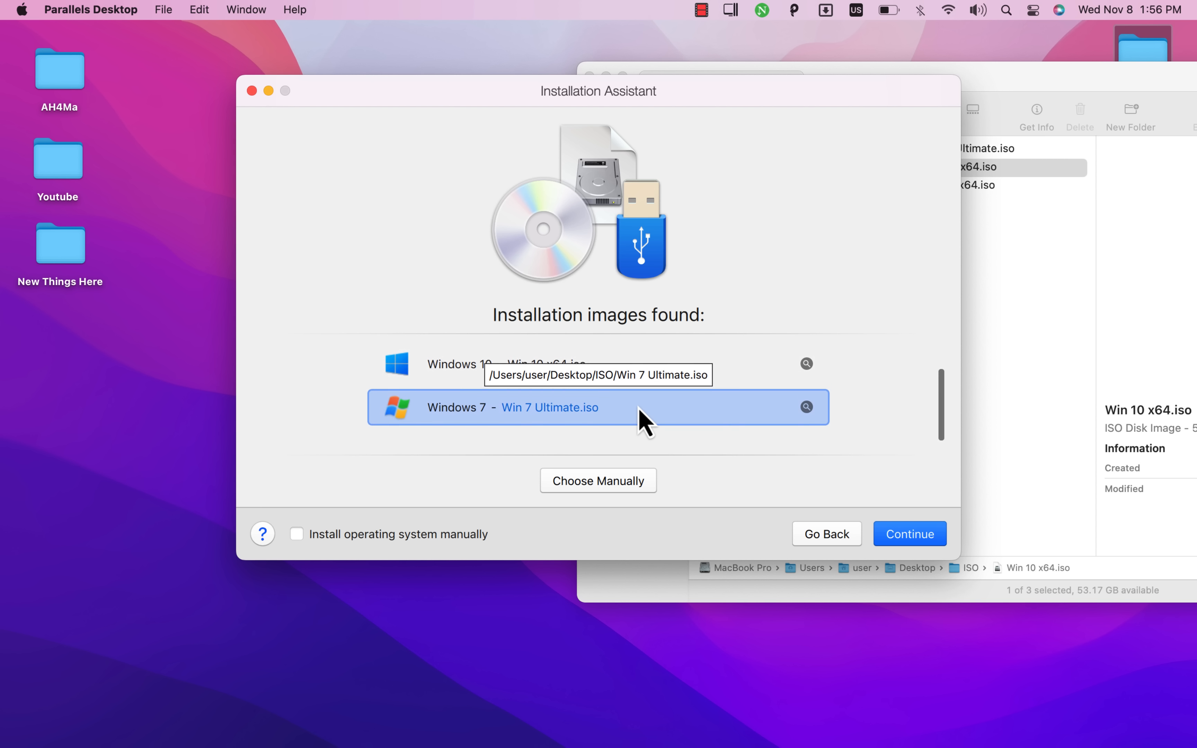
click(1004, 166)
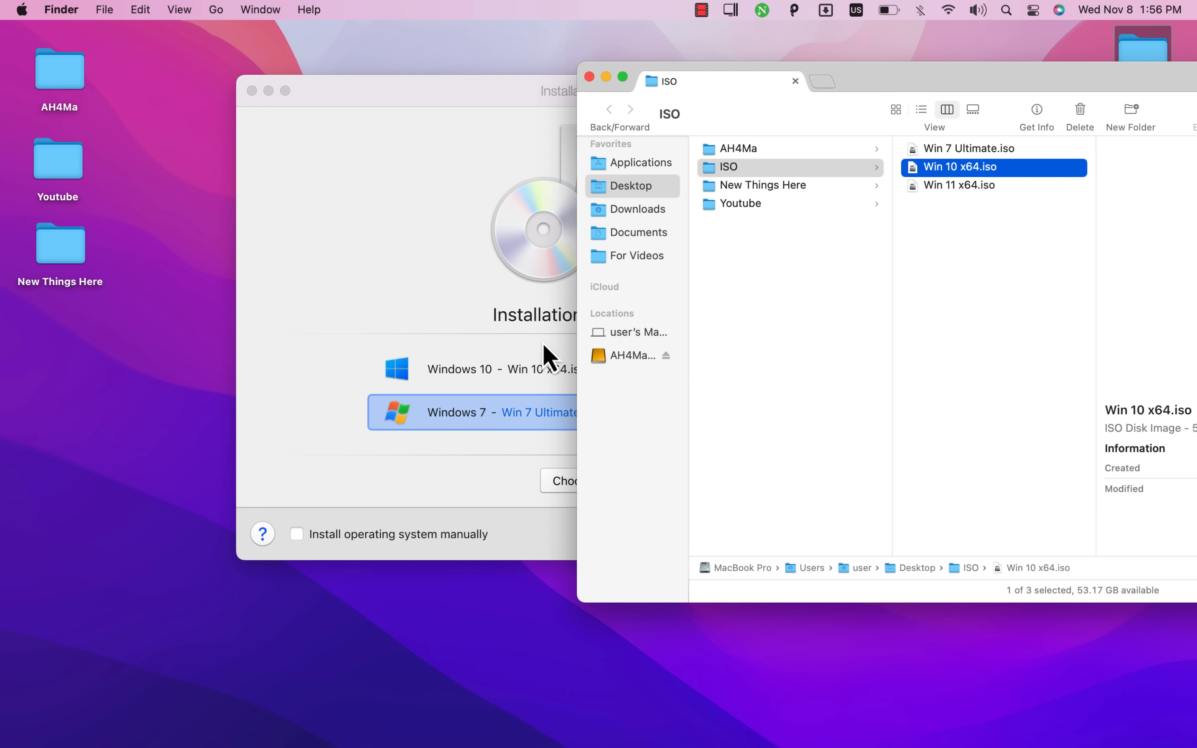
click(540, 310)
click(560, 382)
Step: Choose the installation image manually, using Win 10 x64.iso from the ISO folder on the Desktop
click(600, 480)
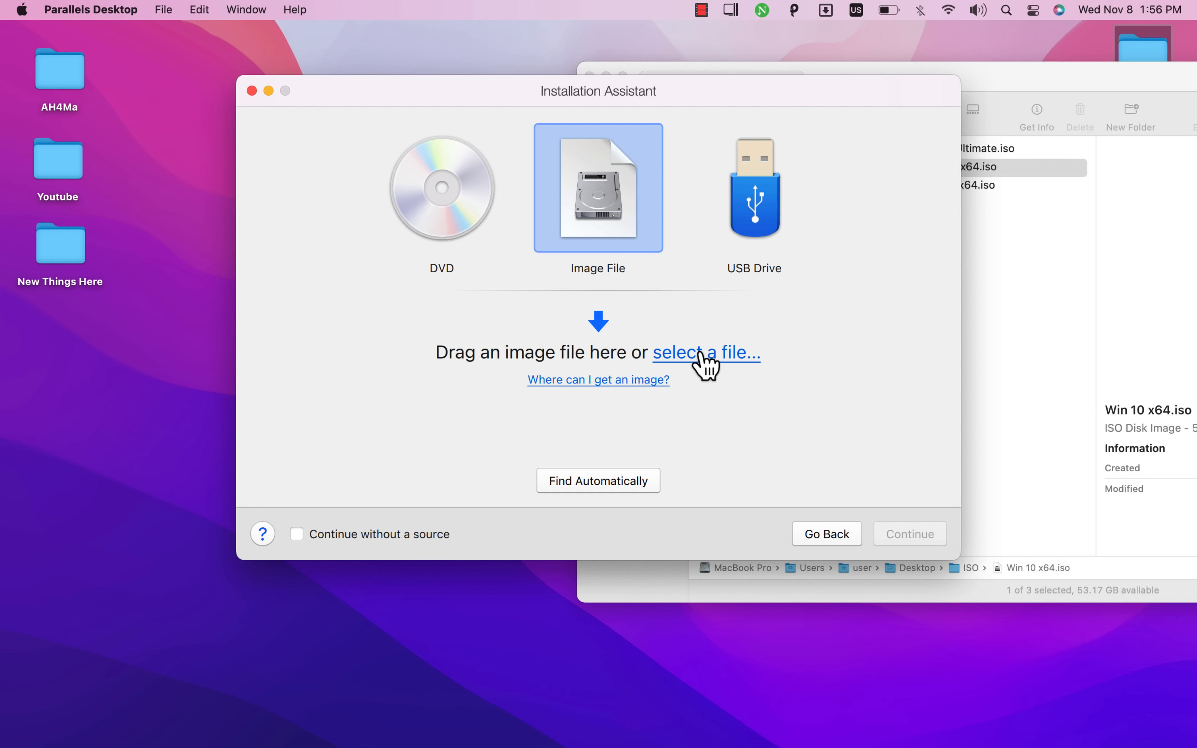
click(706, 365)
click(349, 176)
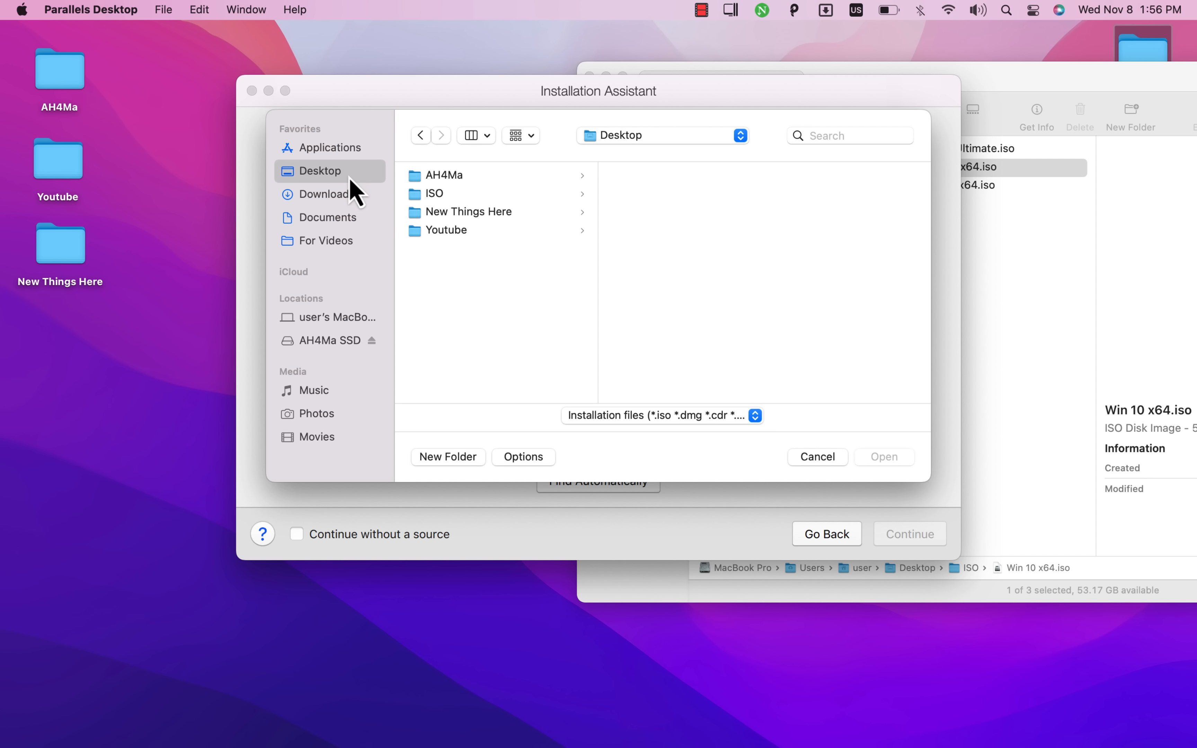
click(459, 194)
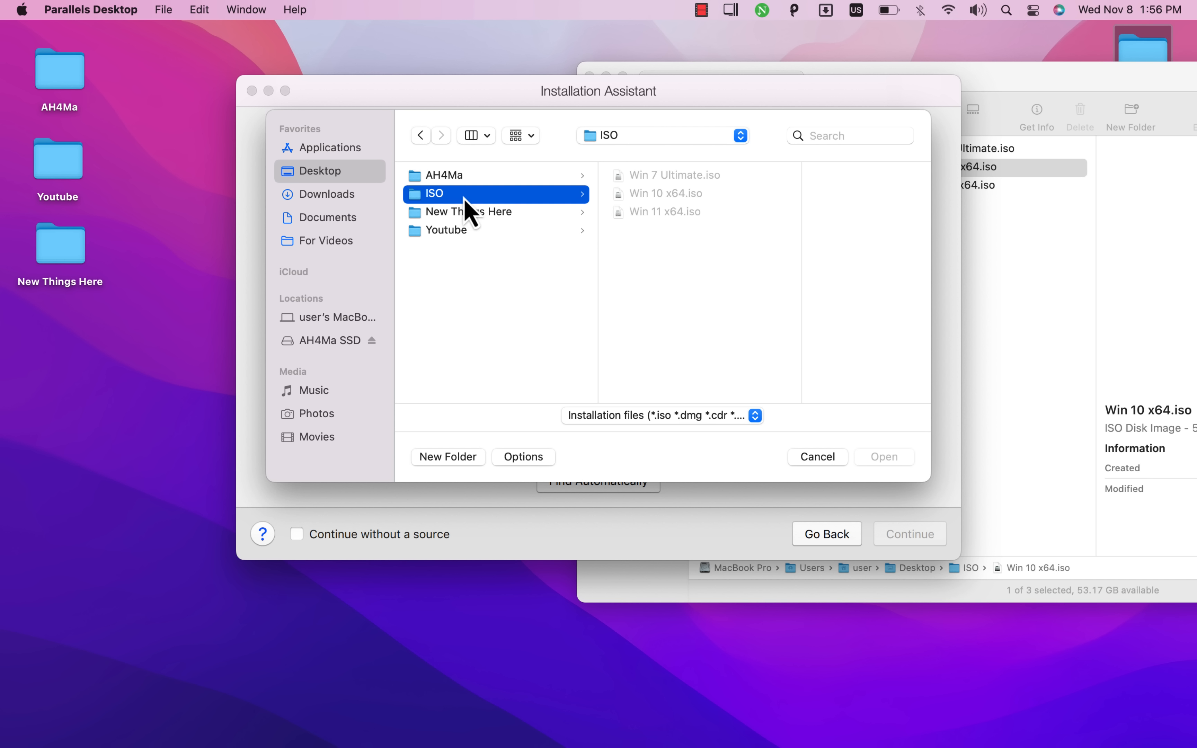
click(685, 195)
click(884, 456)
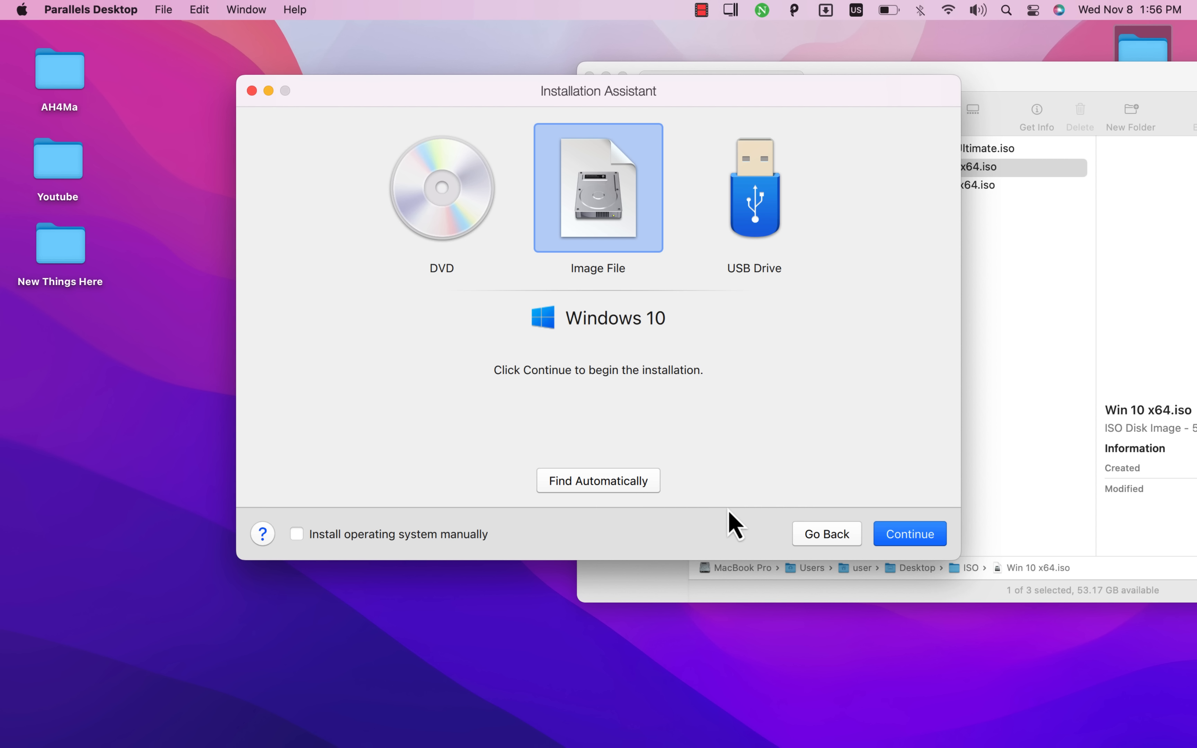
Step: Continue without entering a Windows license key and confirm Windows 10 Pro as the edition to install
click(906, 540)
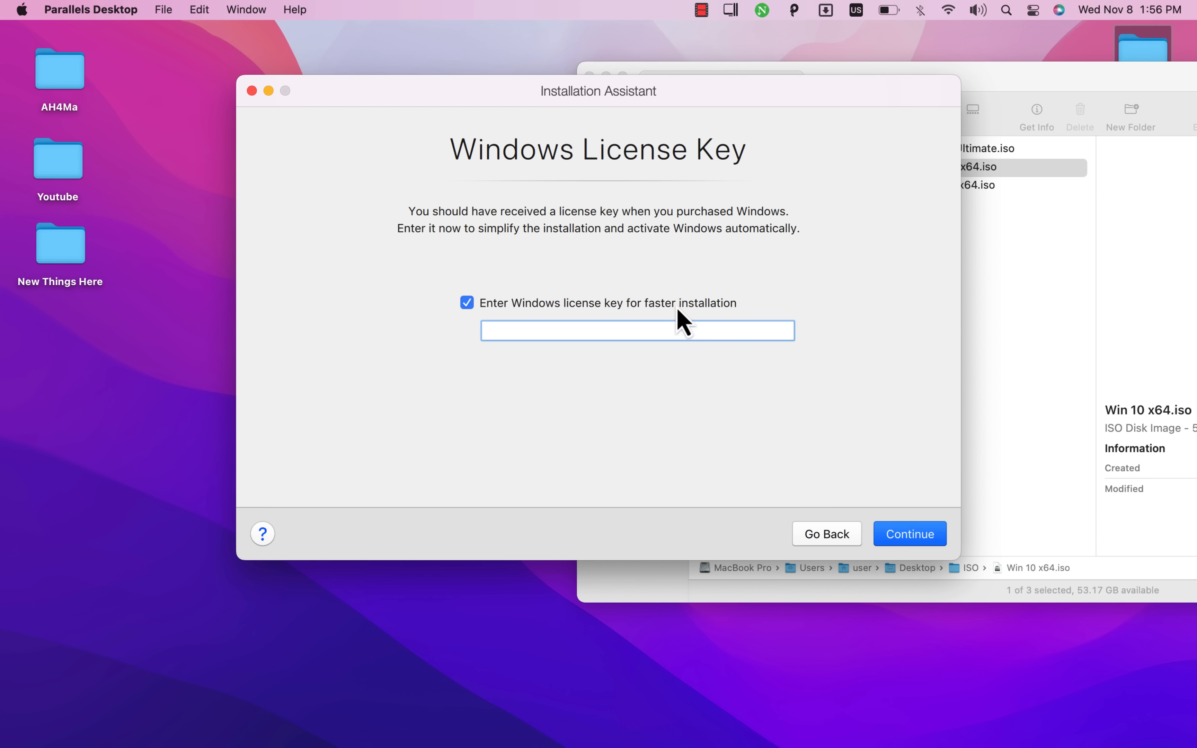
click(909, 544)
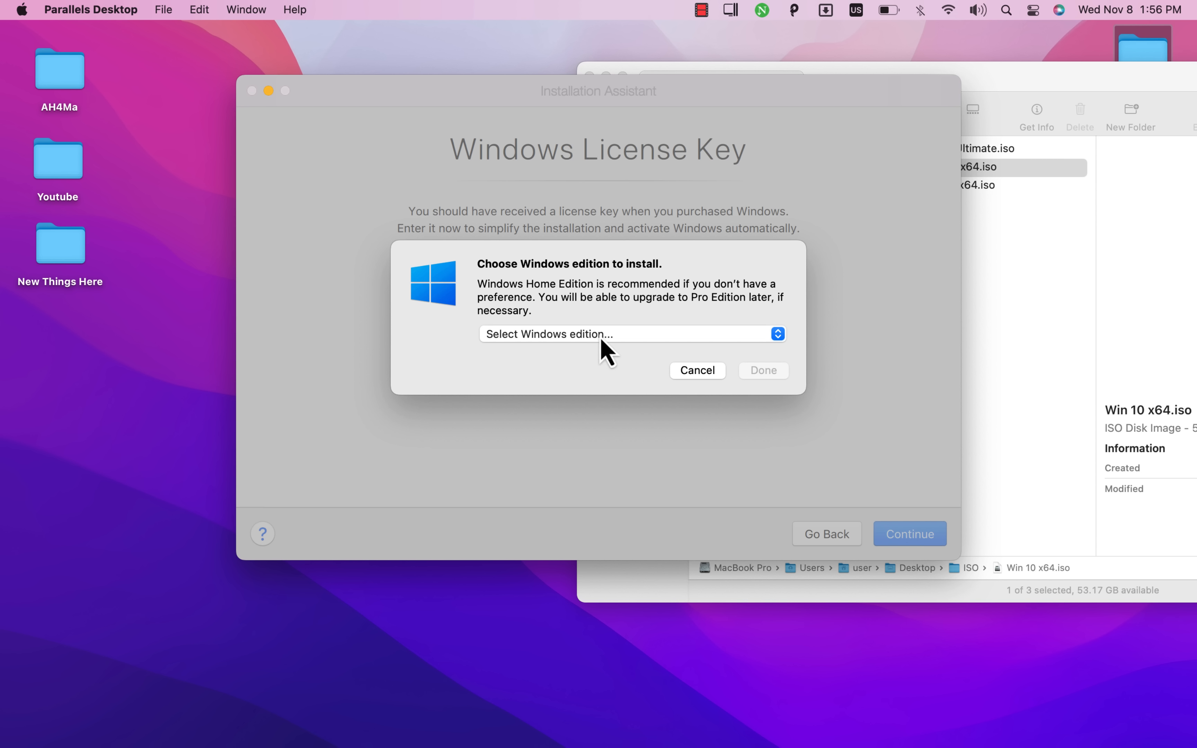
click(602, 334)
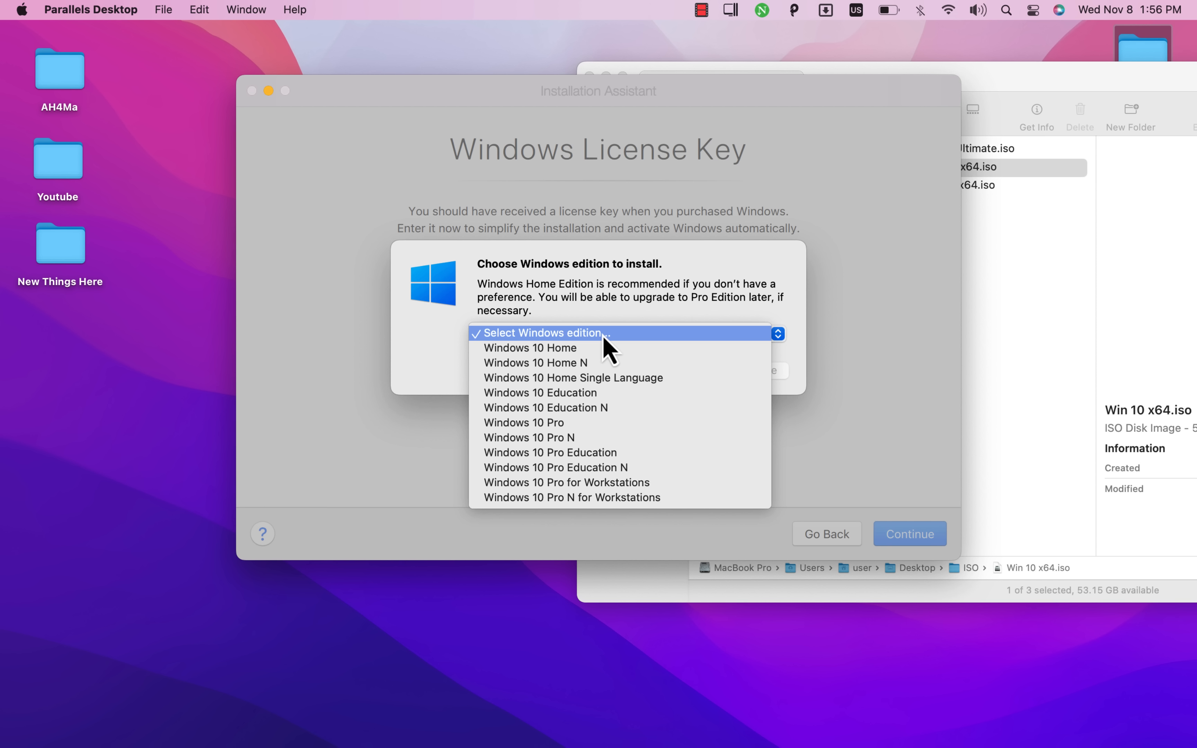
click(627, 422)
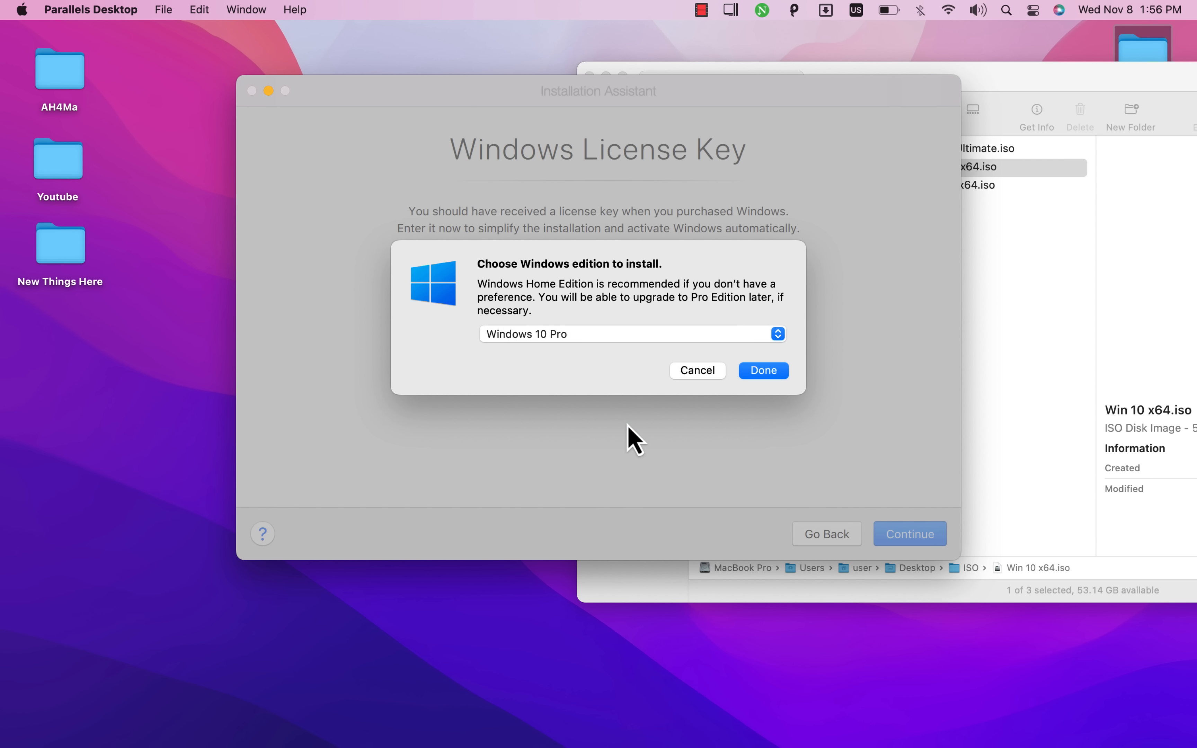
click(763, 370)
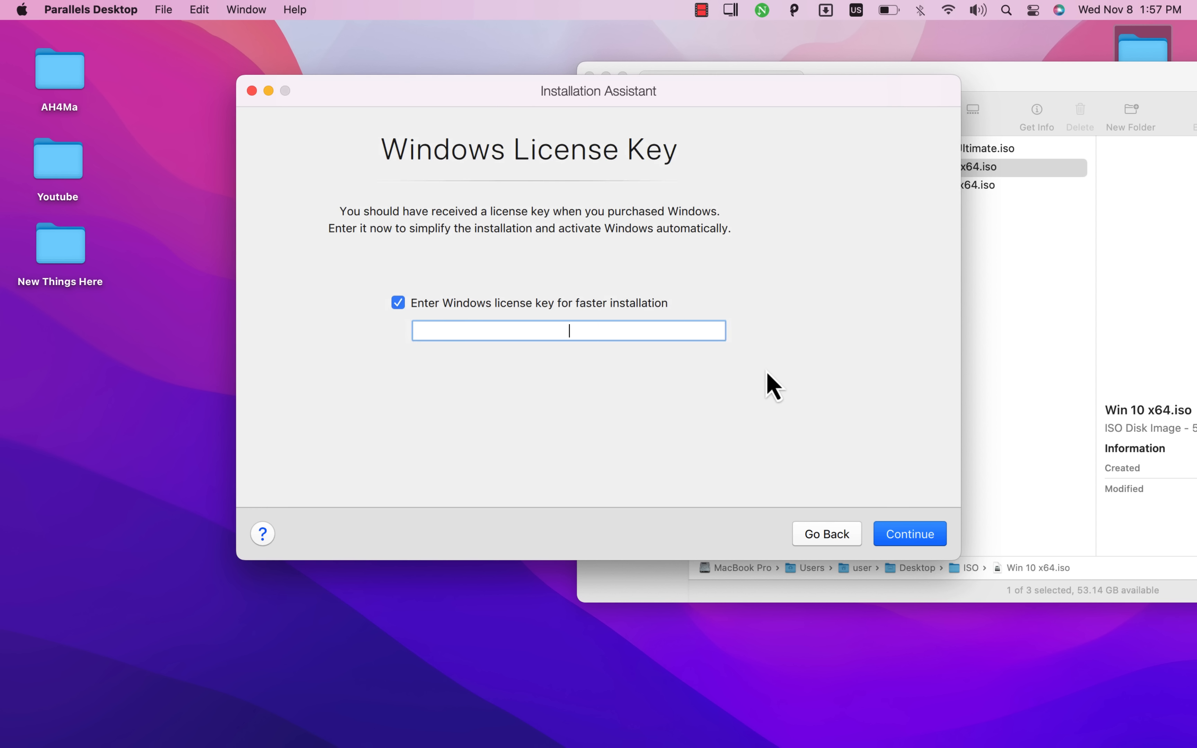